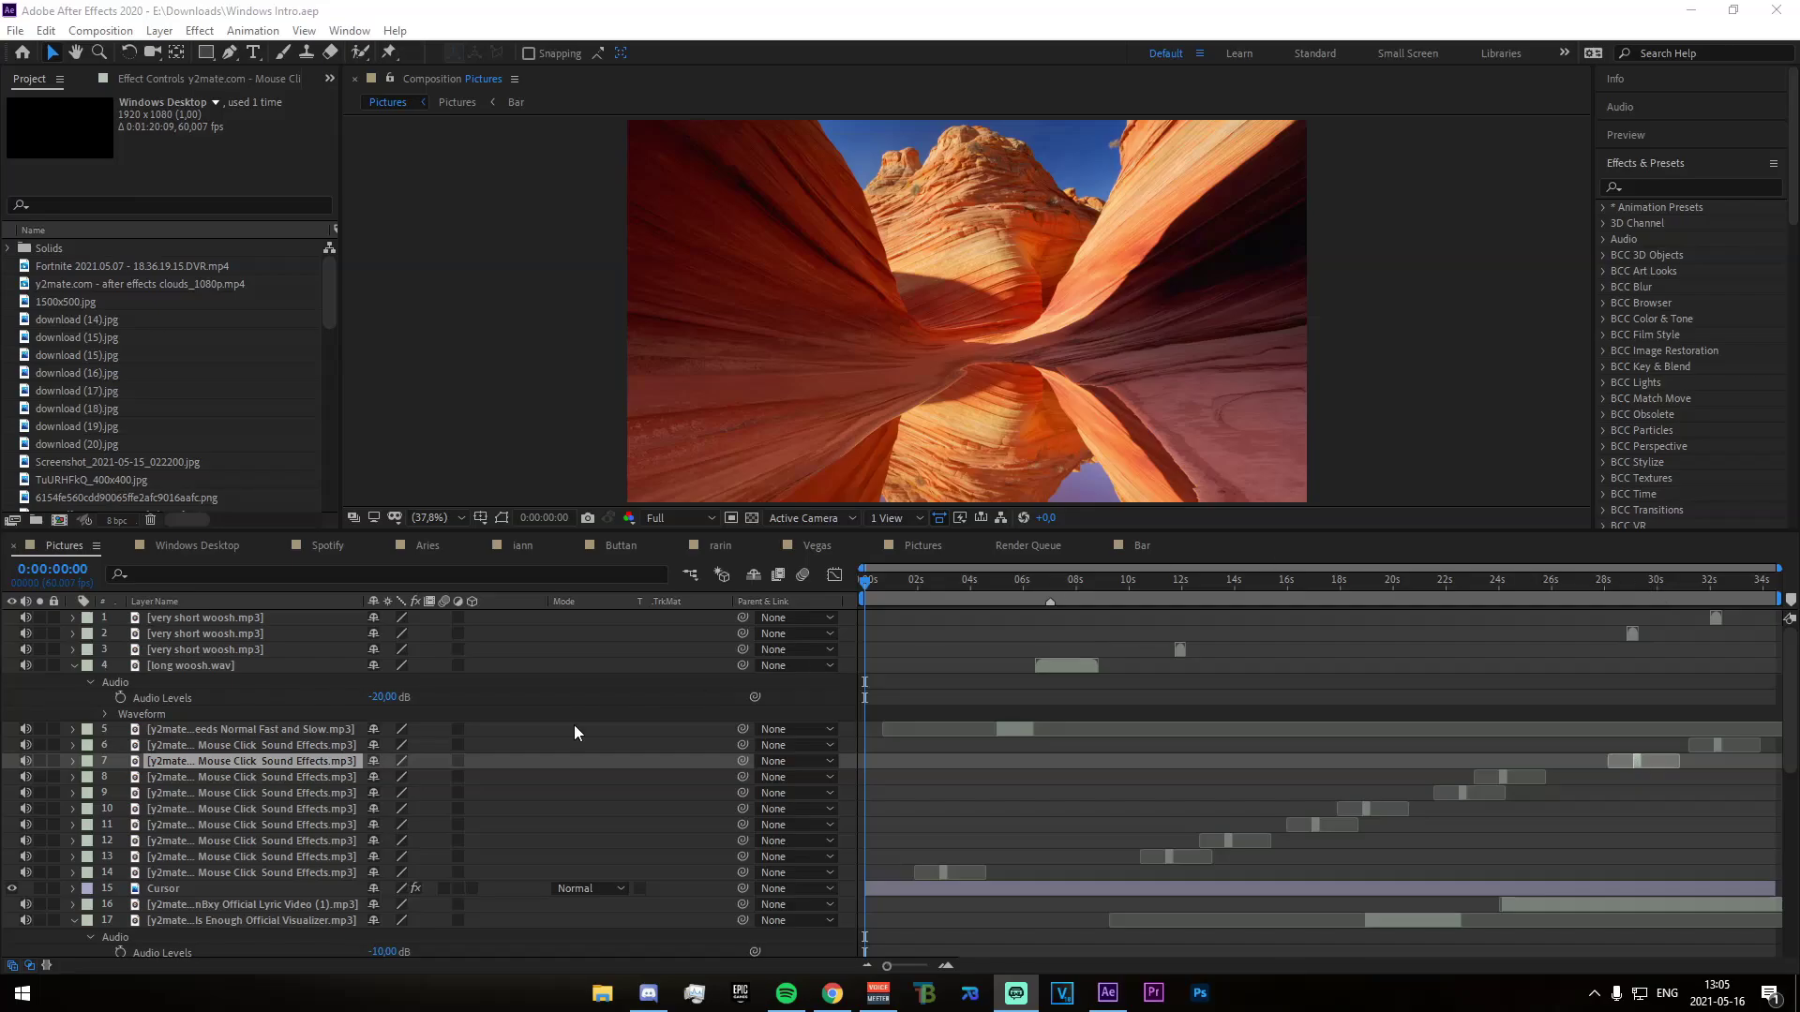
Collapse the expanded audio, effects and transform properties of layers 4, 17, 18, 21, Windows Lockscreen and 23
{"action": "left_click", "coordinate": [73, 665]}
{"action": "scroll", "coordinate": [514, 759], "scroll_direction": "down", "scroll_amount": 2}
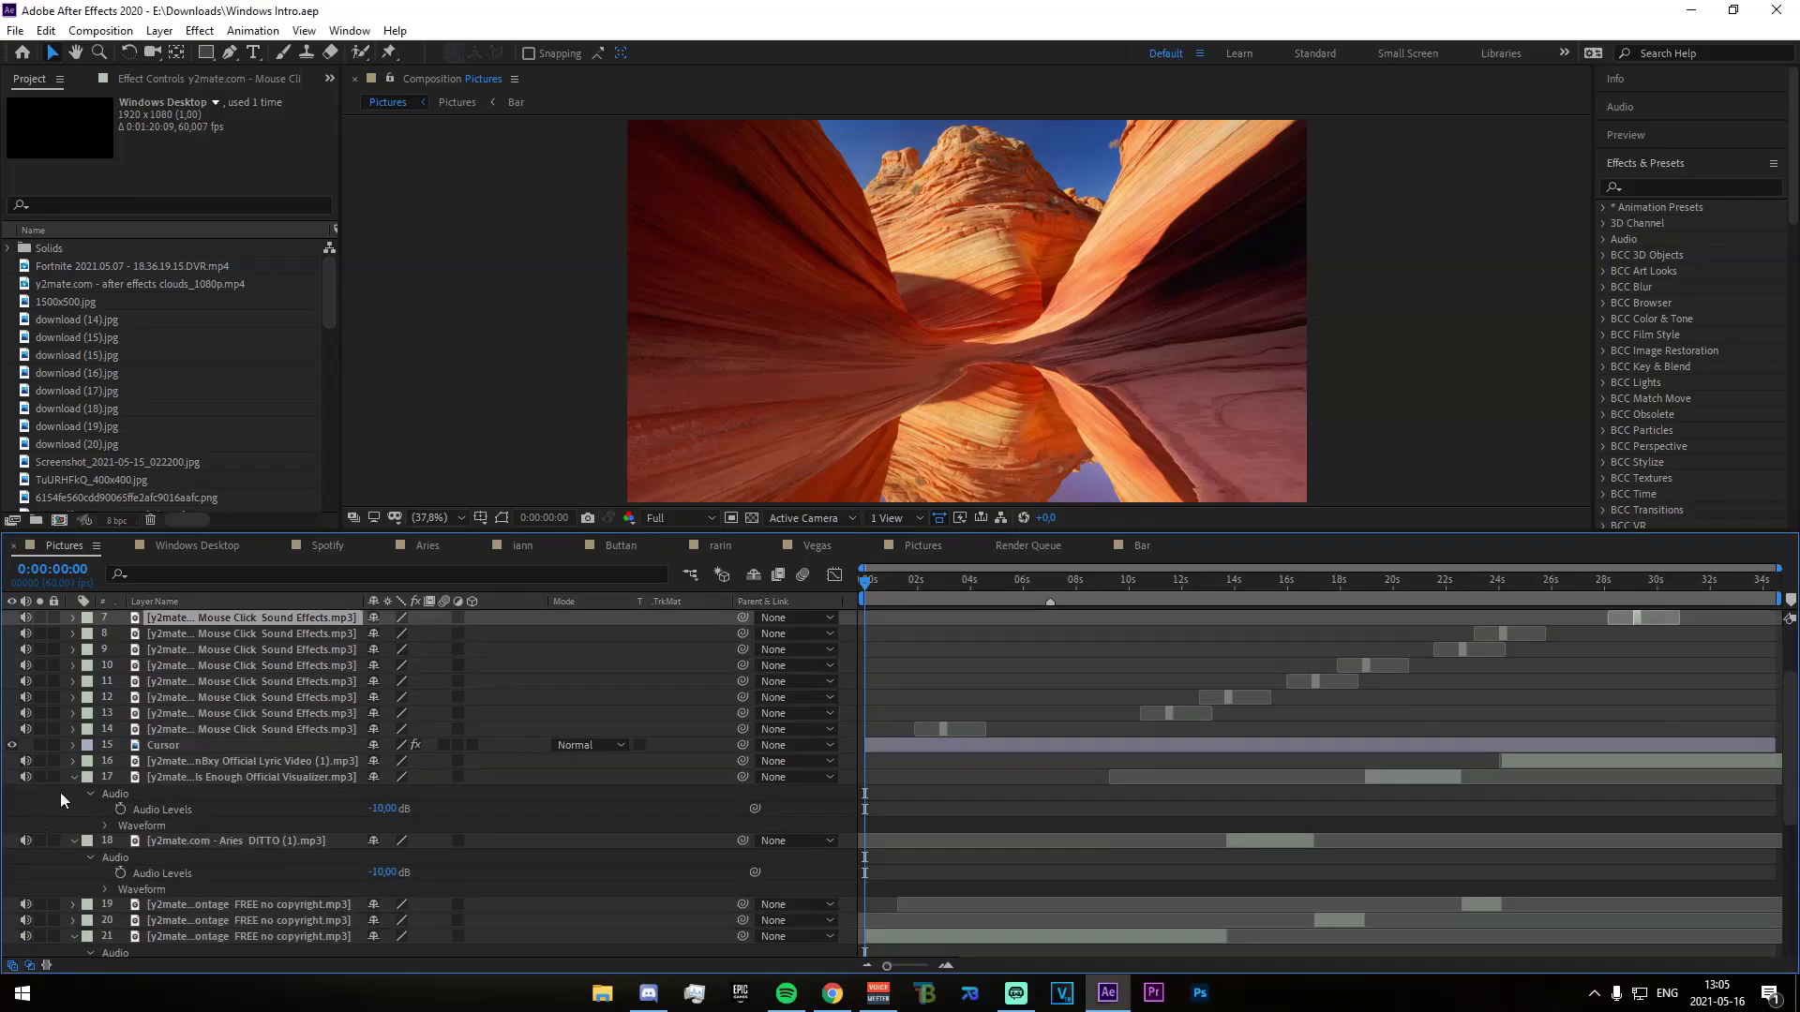
{"action": "left_click", "coordinate": [73, 777]}
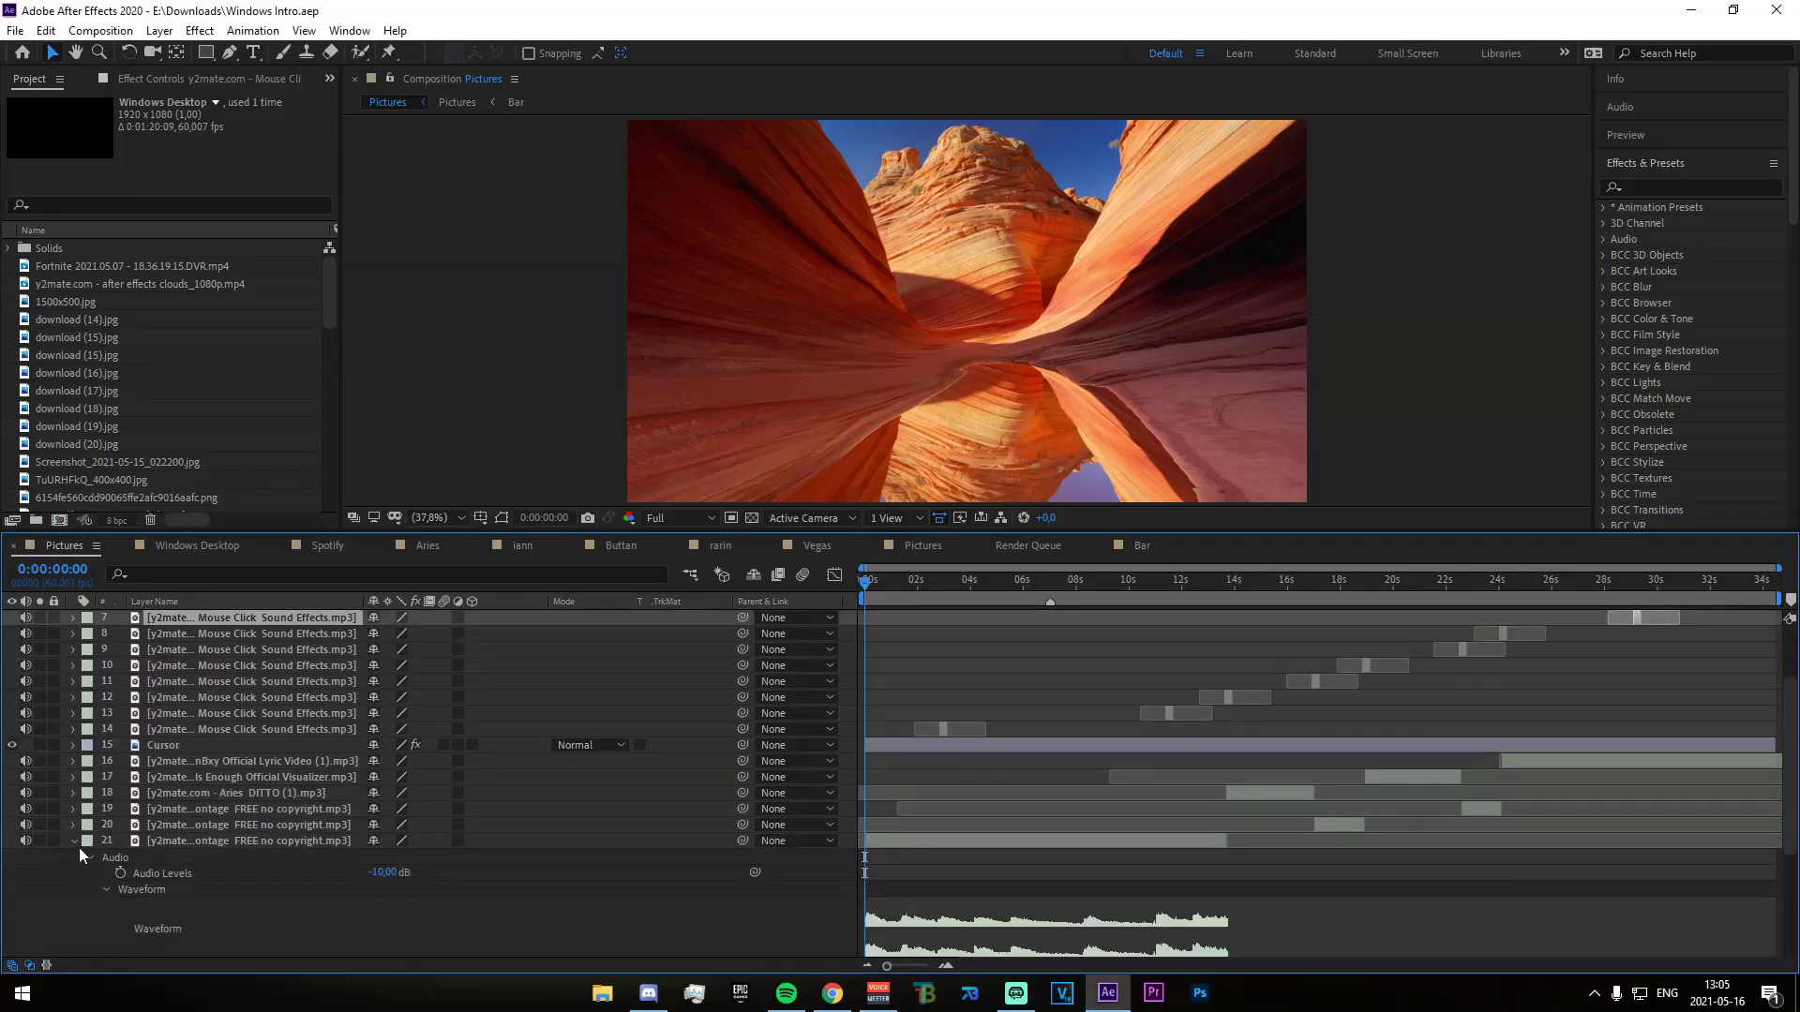
{"action": "left_click", "coordinate": [75, 842]}
{"action": "left_click", "coordinate": [74, 857]}
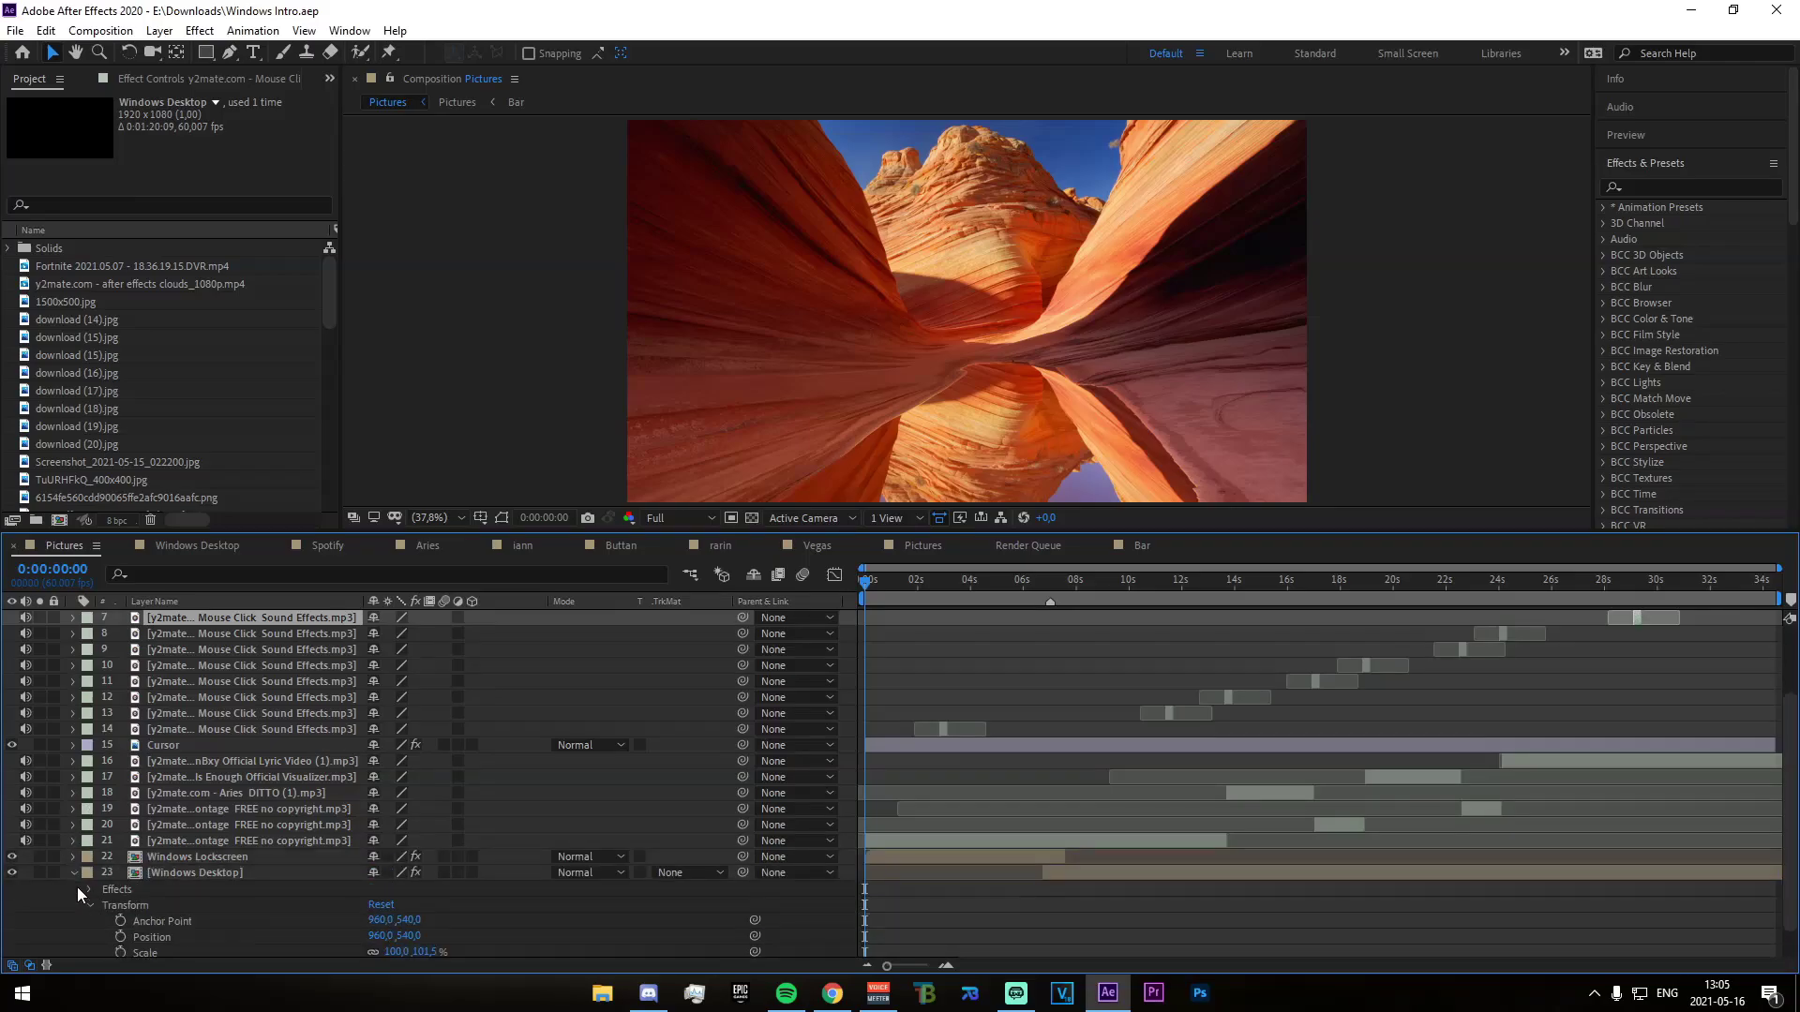
{"action": "left_click", "coordinate": [73, 873]}
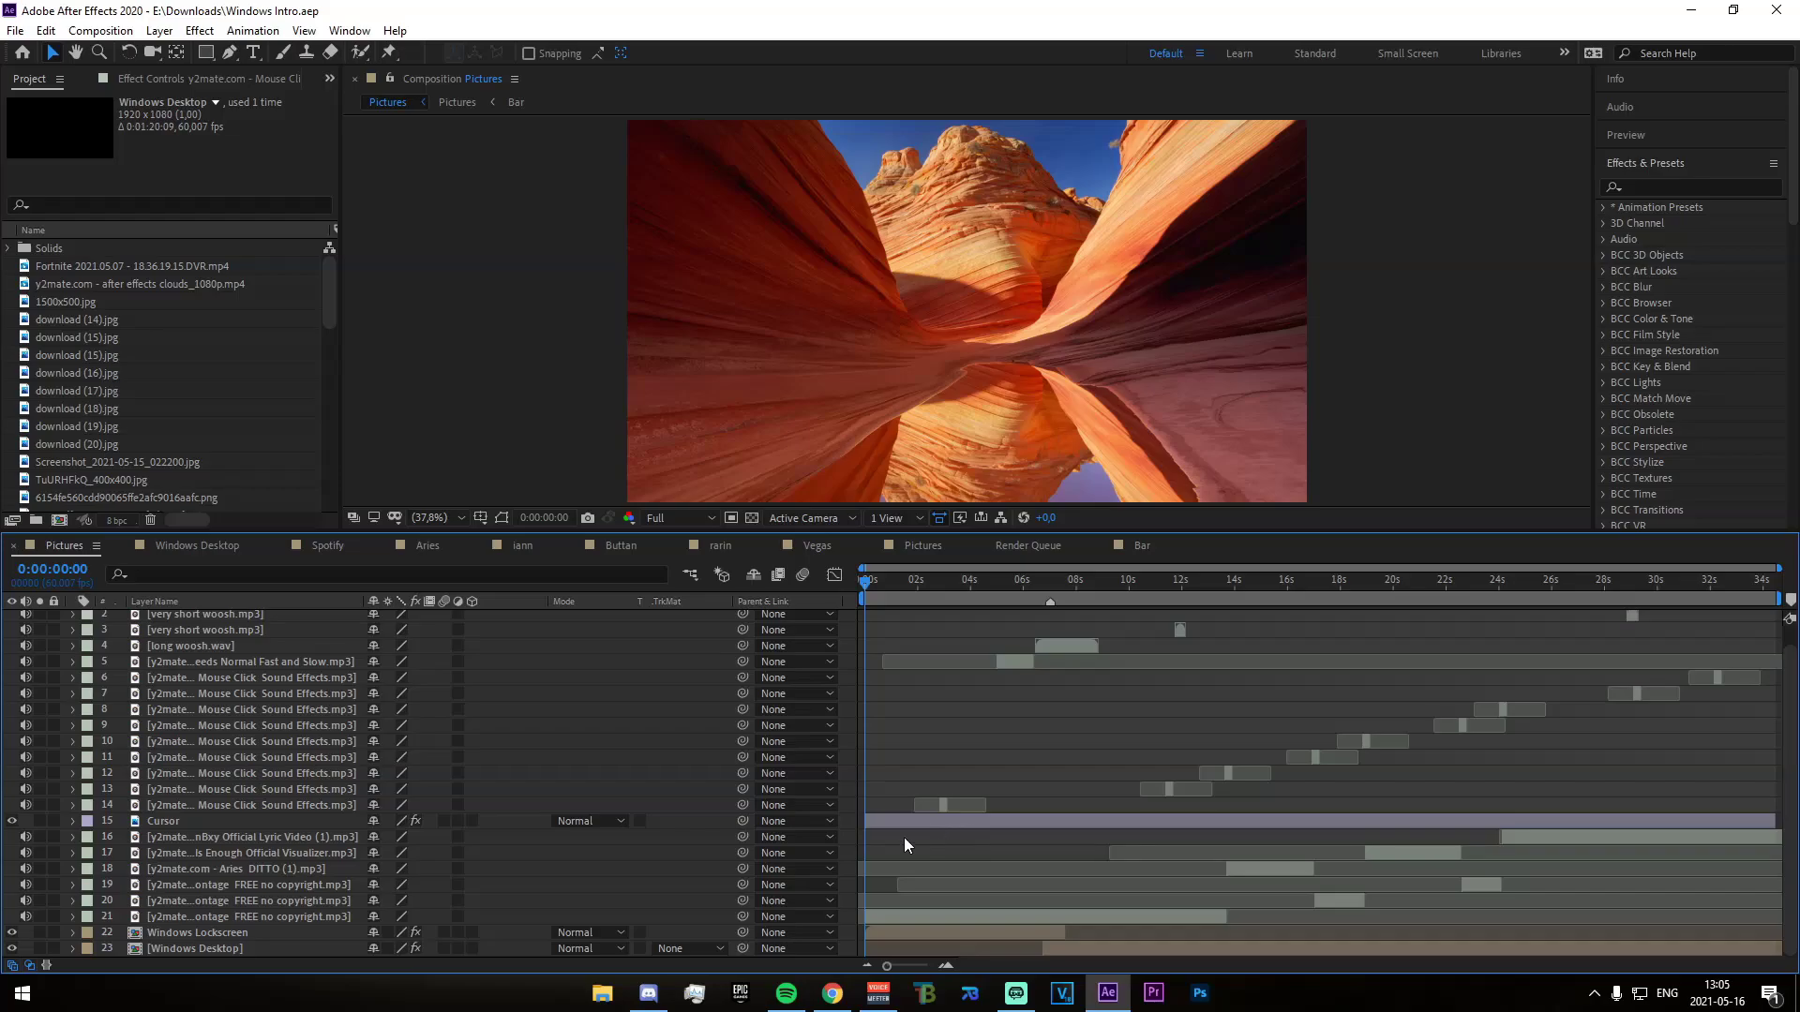
{"action": "scroll", "coordinate": [941, 876], "scroll_direction": "up", "scroll_amount": 1}
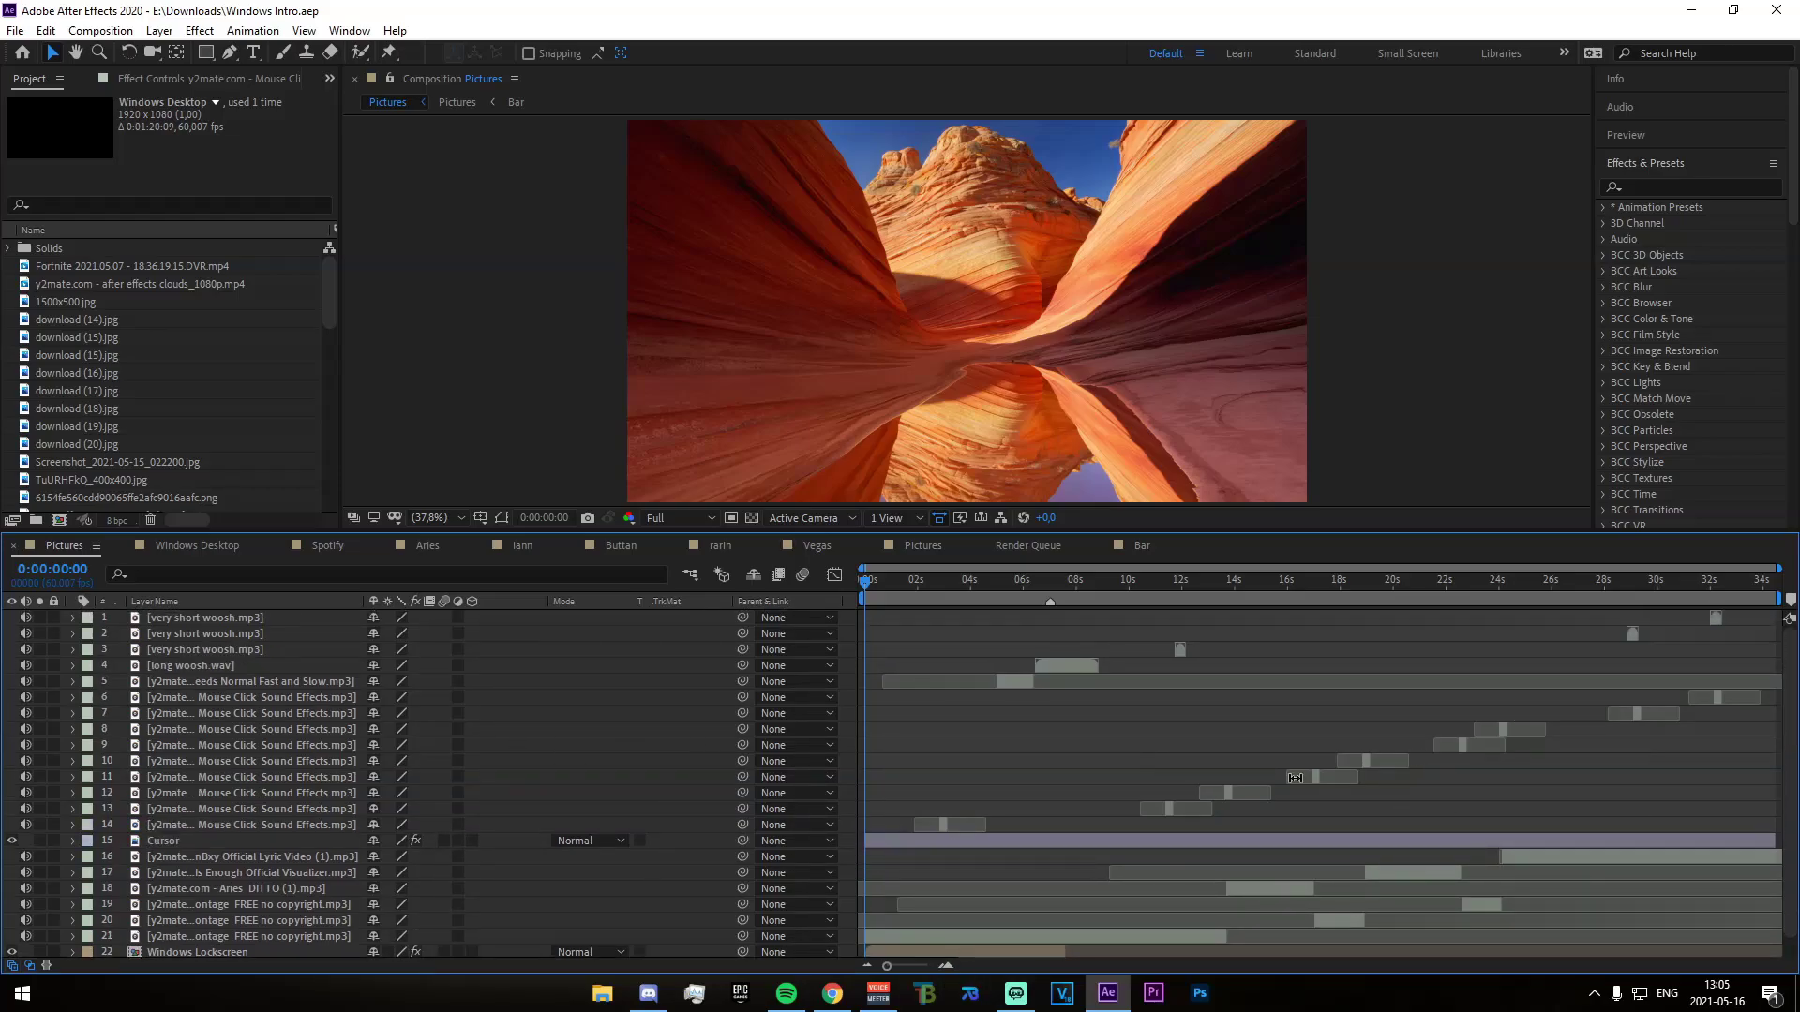
Show the Cursor layer's keyframes with U, fold them away, then select Windows Lockscreen
{"action": "left_click", "coordinate": [938, 844]}
{"action": "key", "text": "u"}
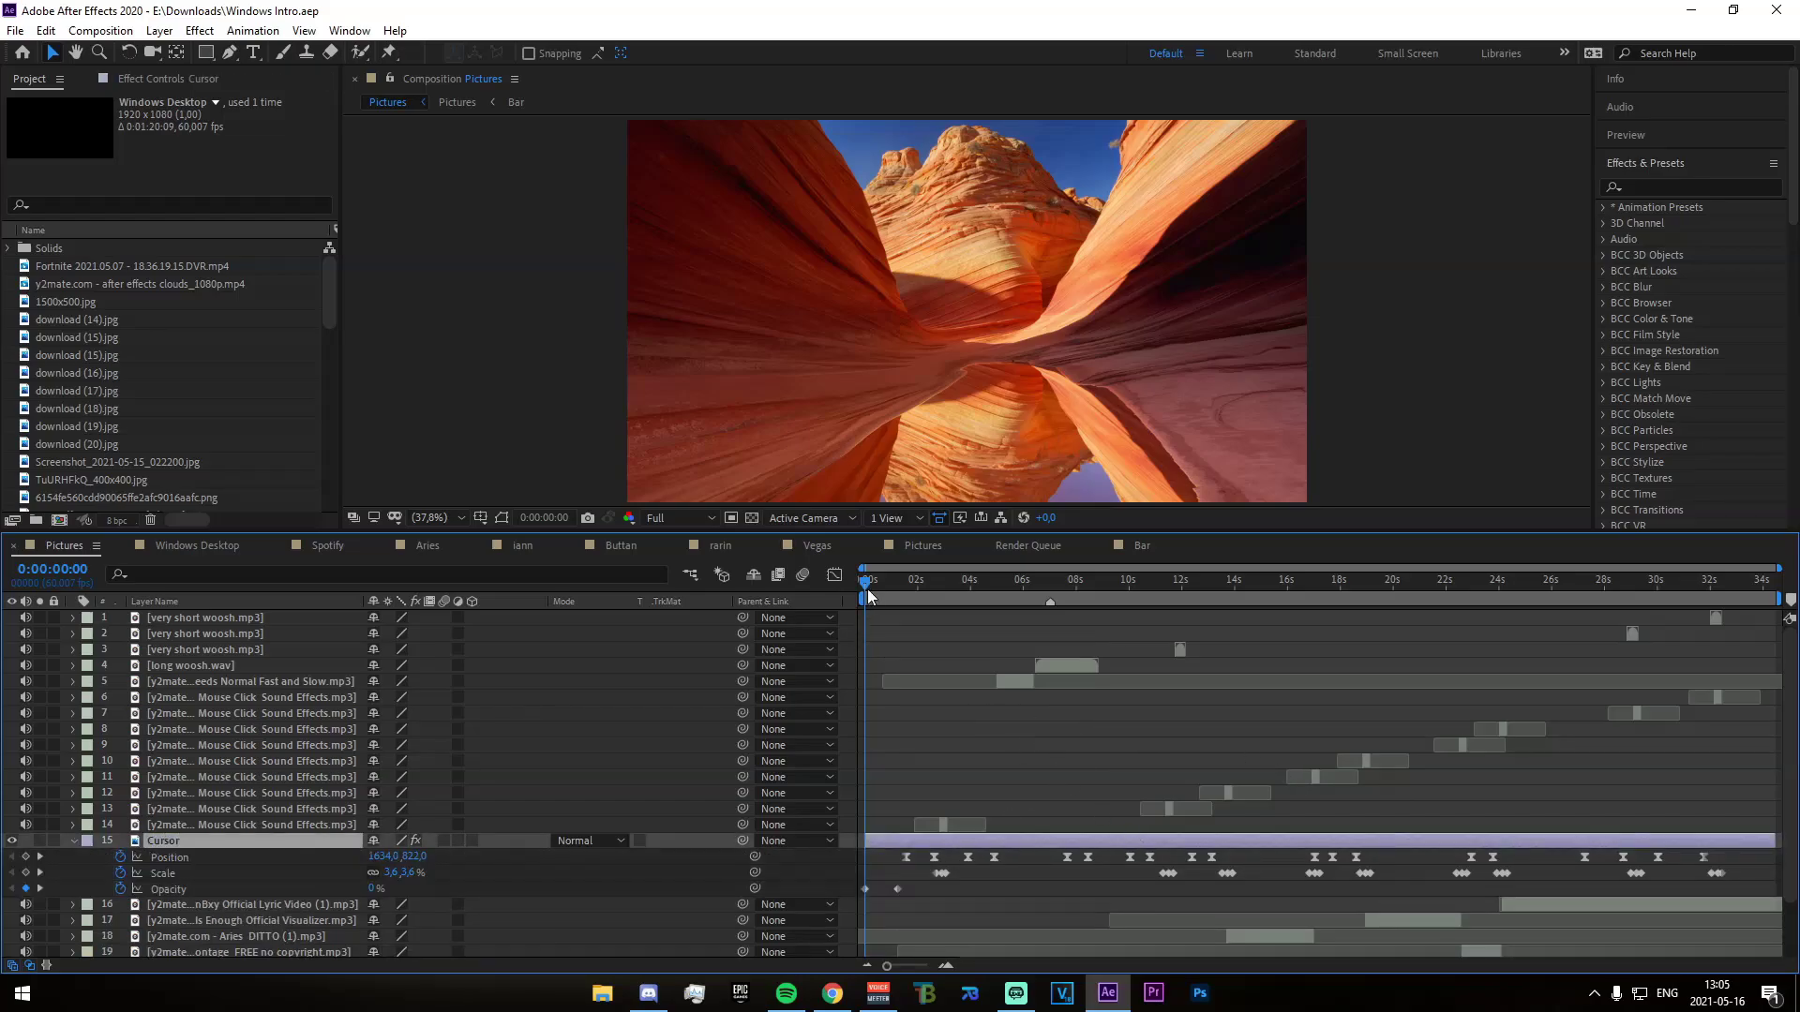
{"action": "left_click", "coordinate": [72, 841]}
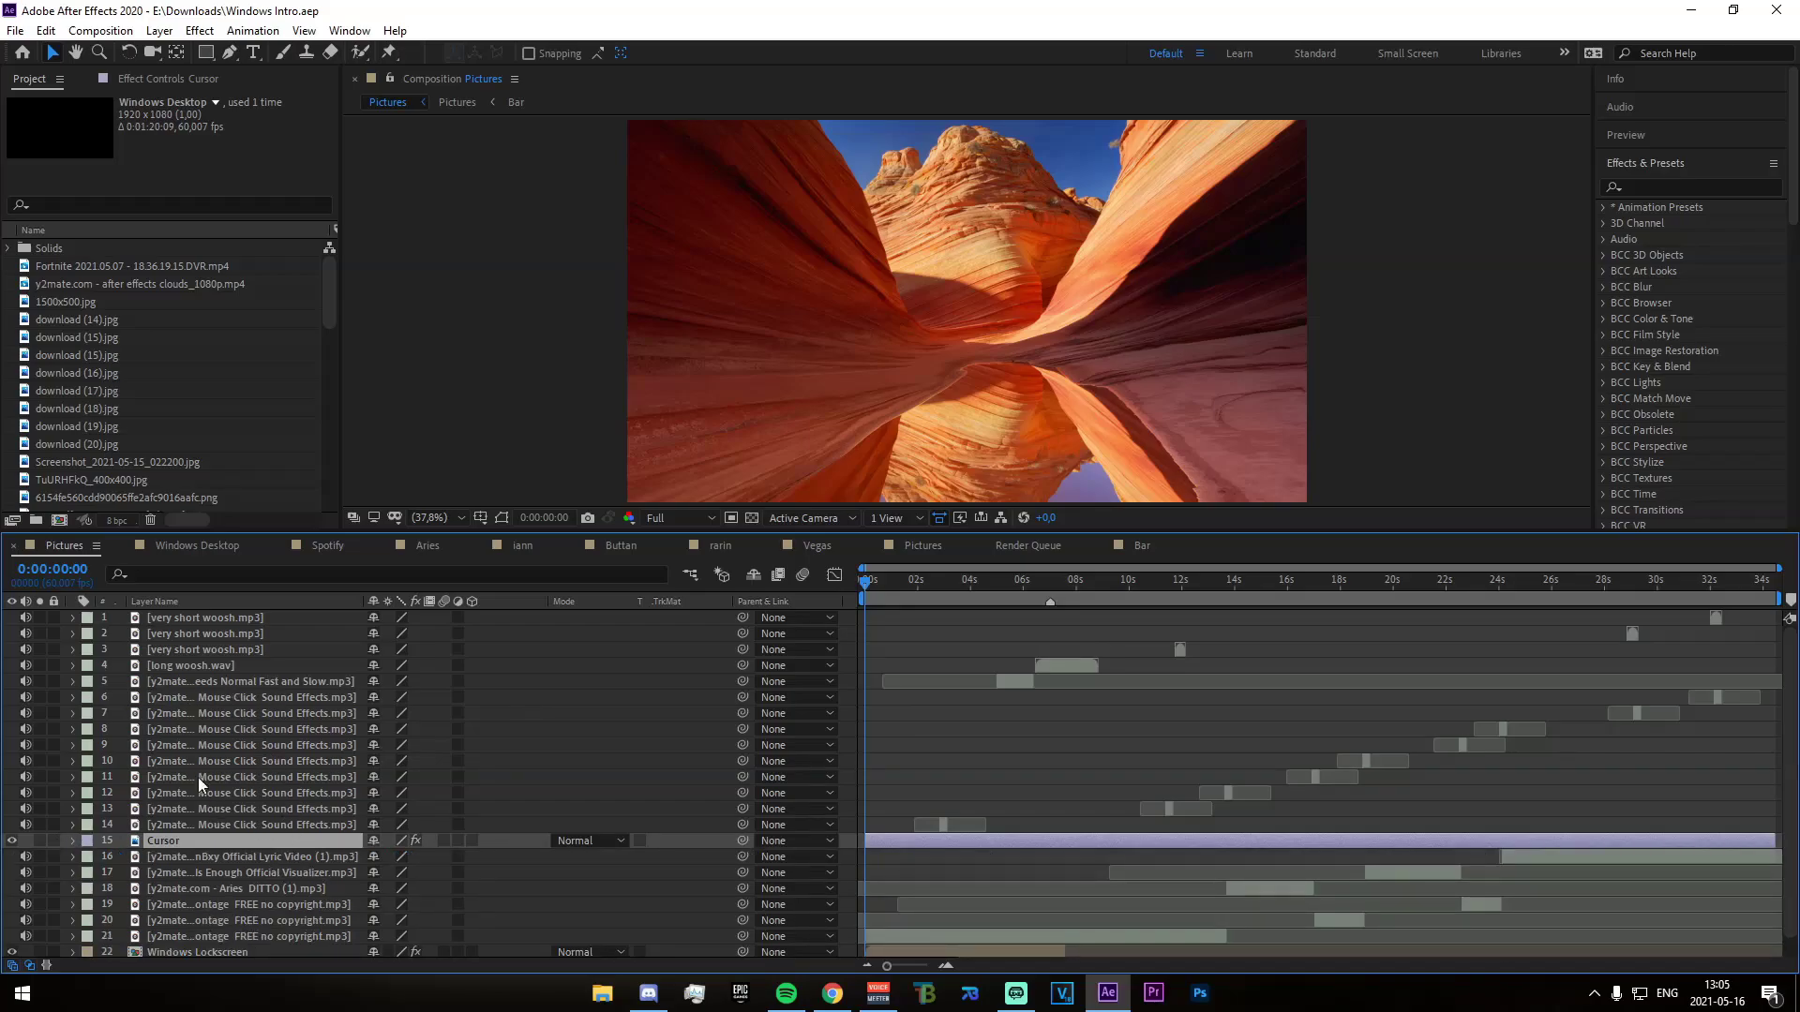
{"action": "scroll", "coordinate": [289, 702], "scroll_direction": "down", "scroll_amount": 1}
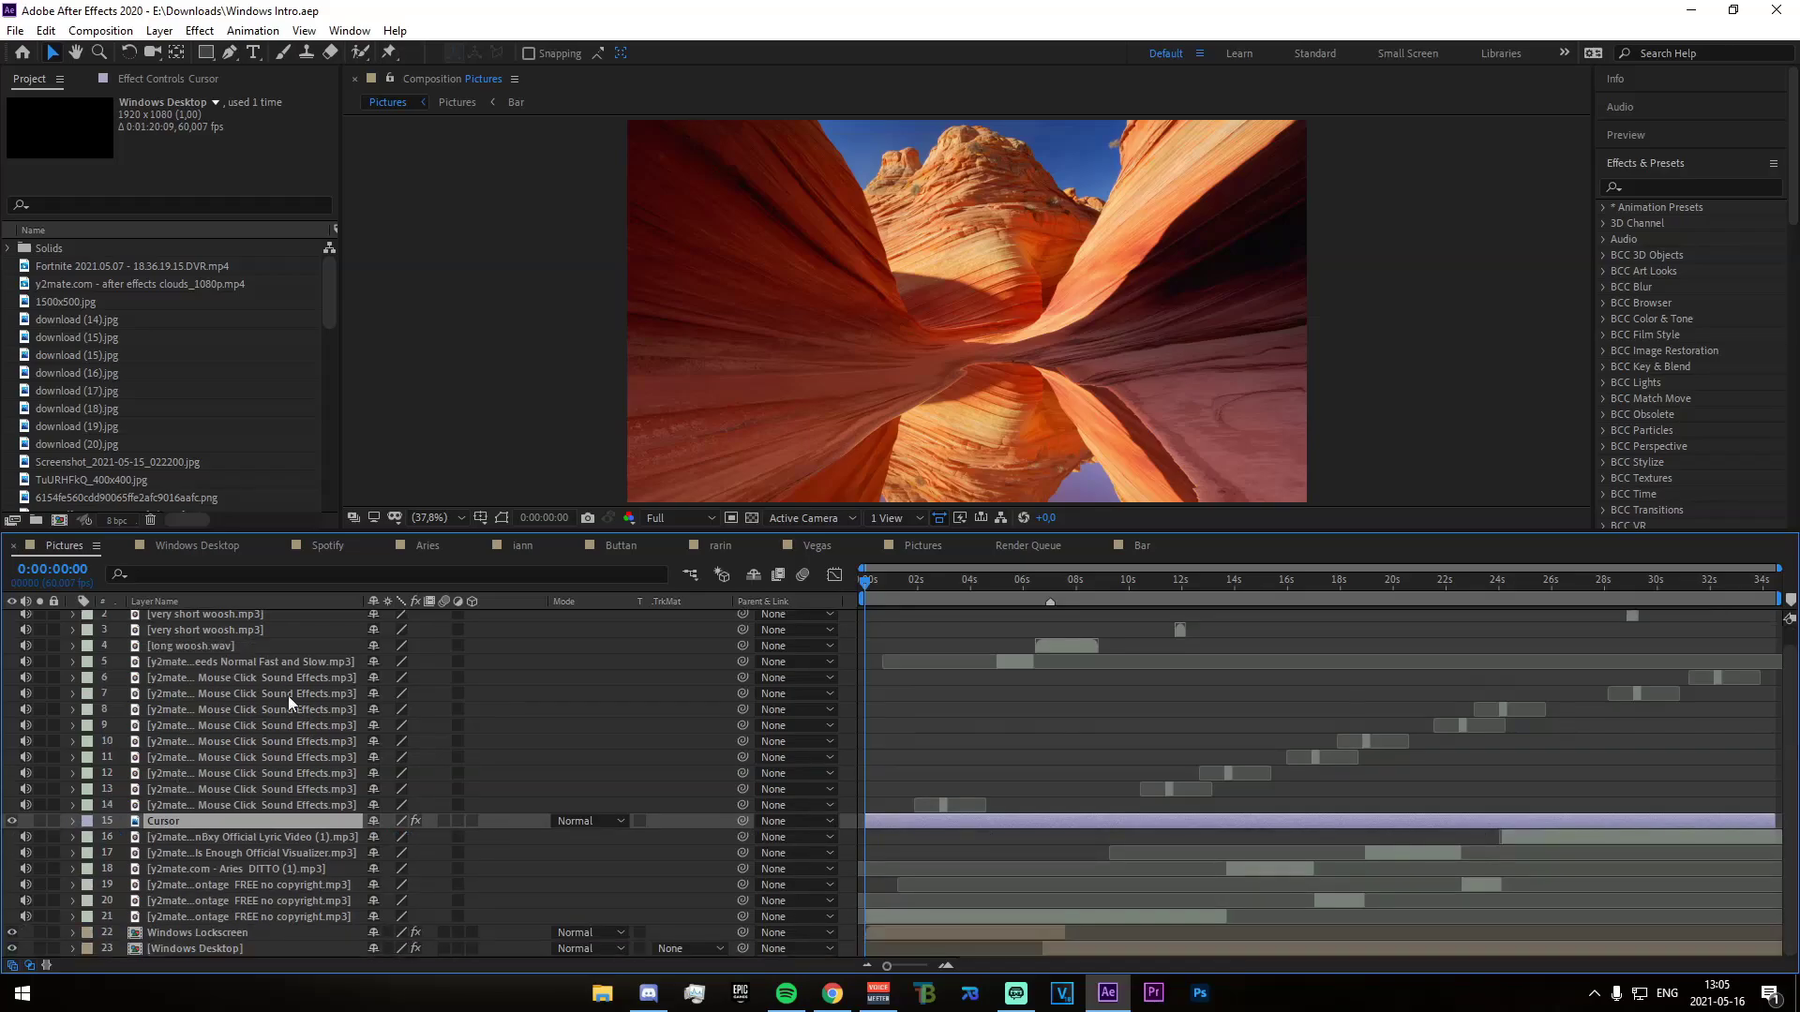
{"action": "left_click", "coordinate": [1067, 932]}
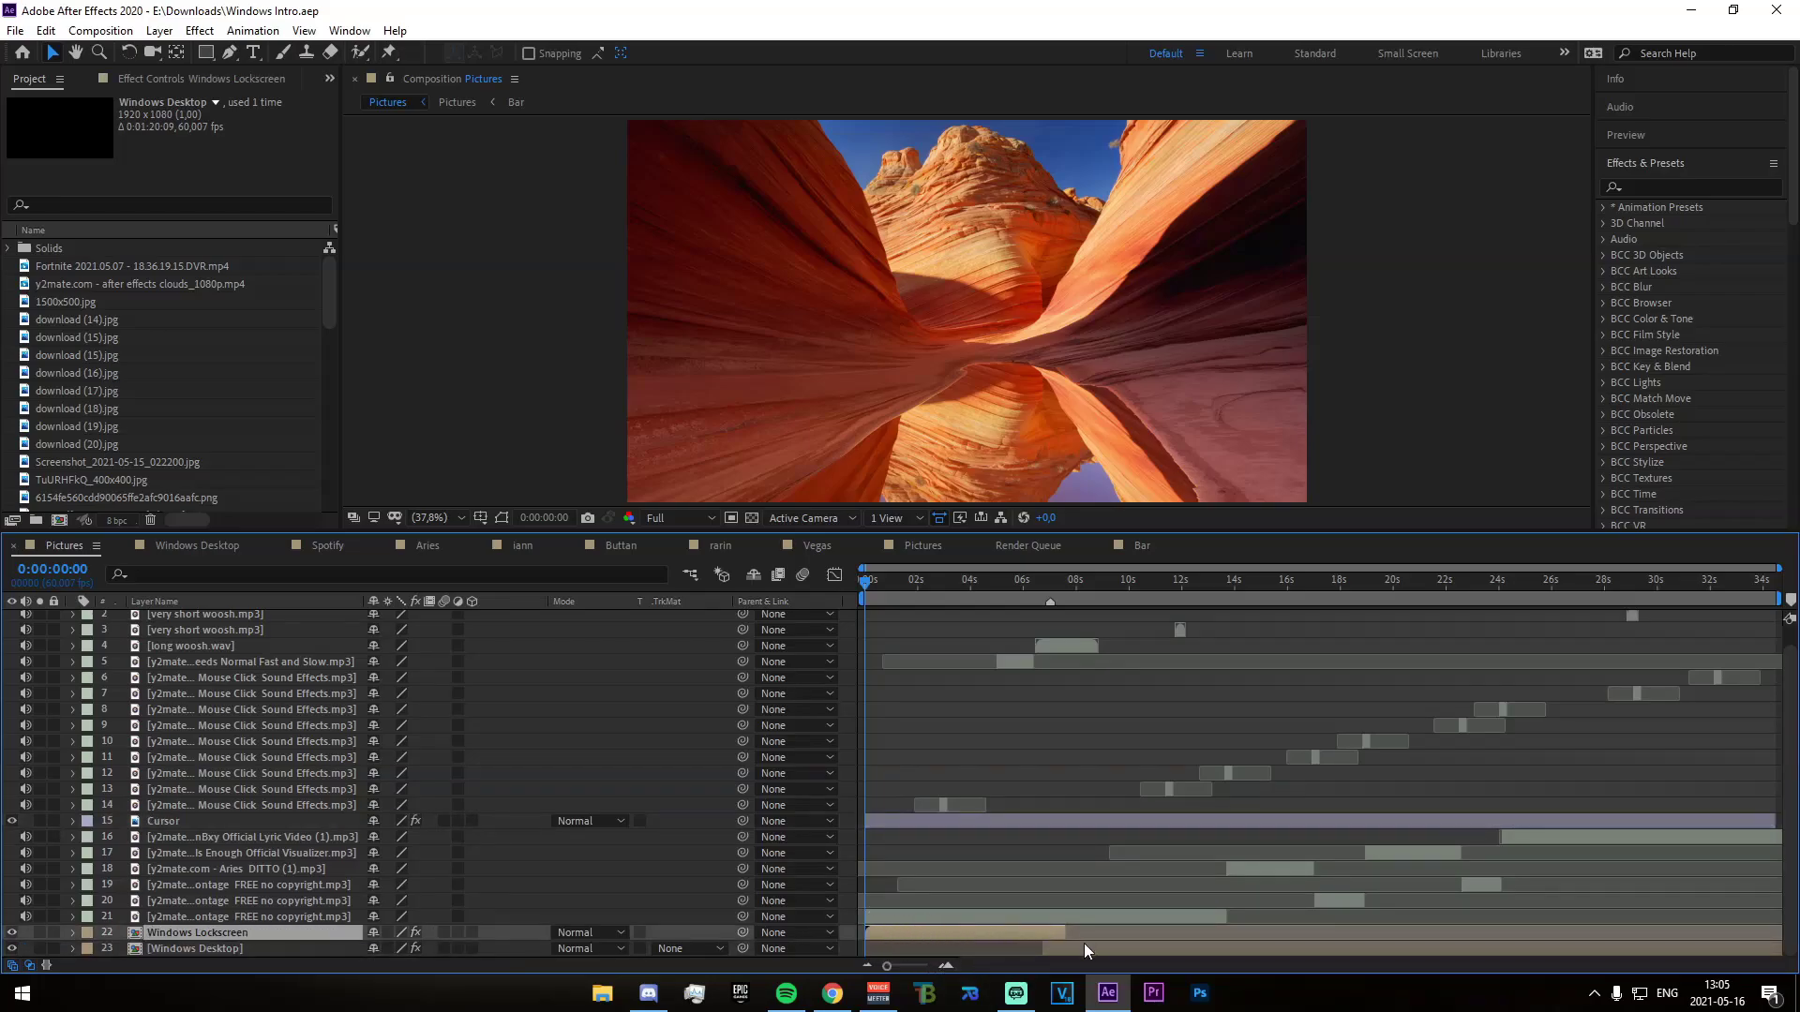
Open the nested Windows Lockscreen comp and scrub through the start of its animation
{"action": "double_click", "coordinate": [948, 931]}
{"action": "left_click", "coordinate": [887, 587]}
{"action": "left_click_drag", "start_coordinate": [887, 587], "coordinate": [1135, 613]}
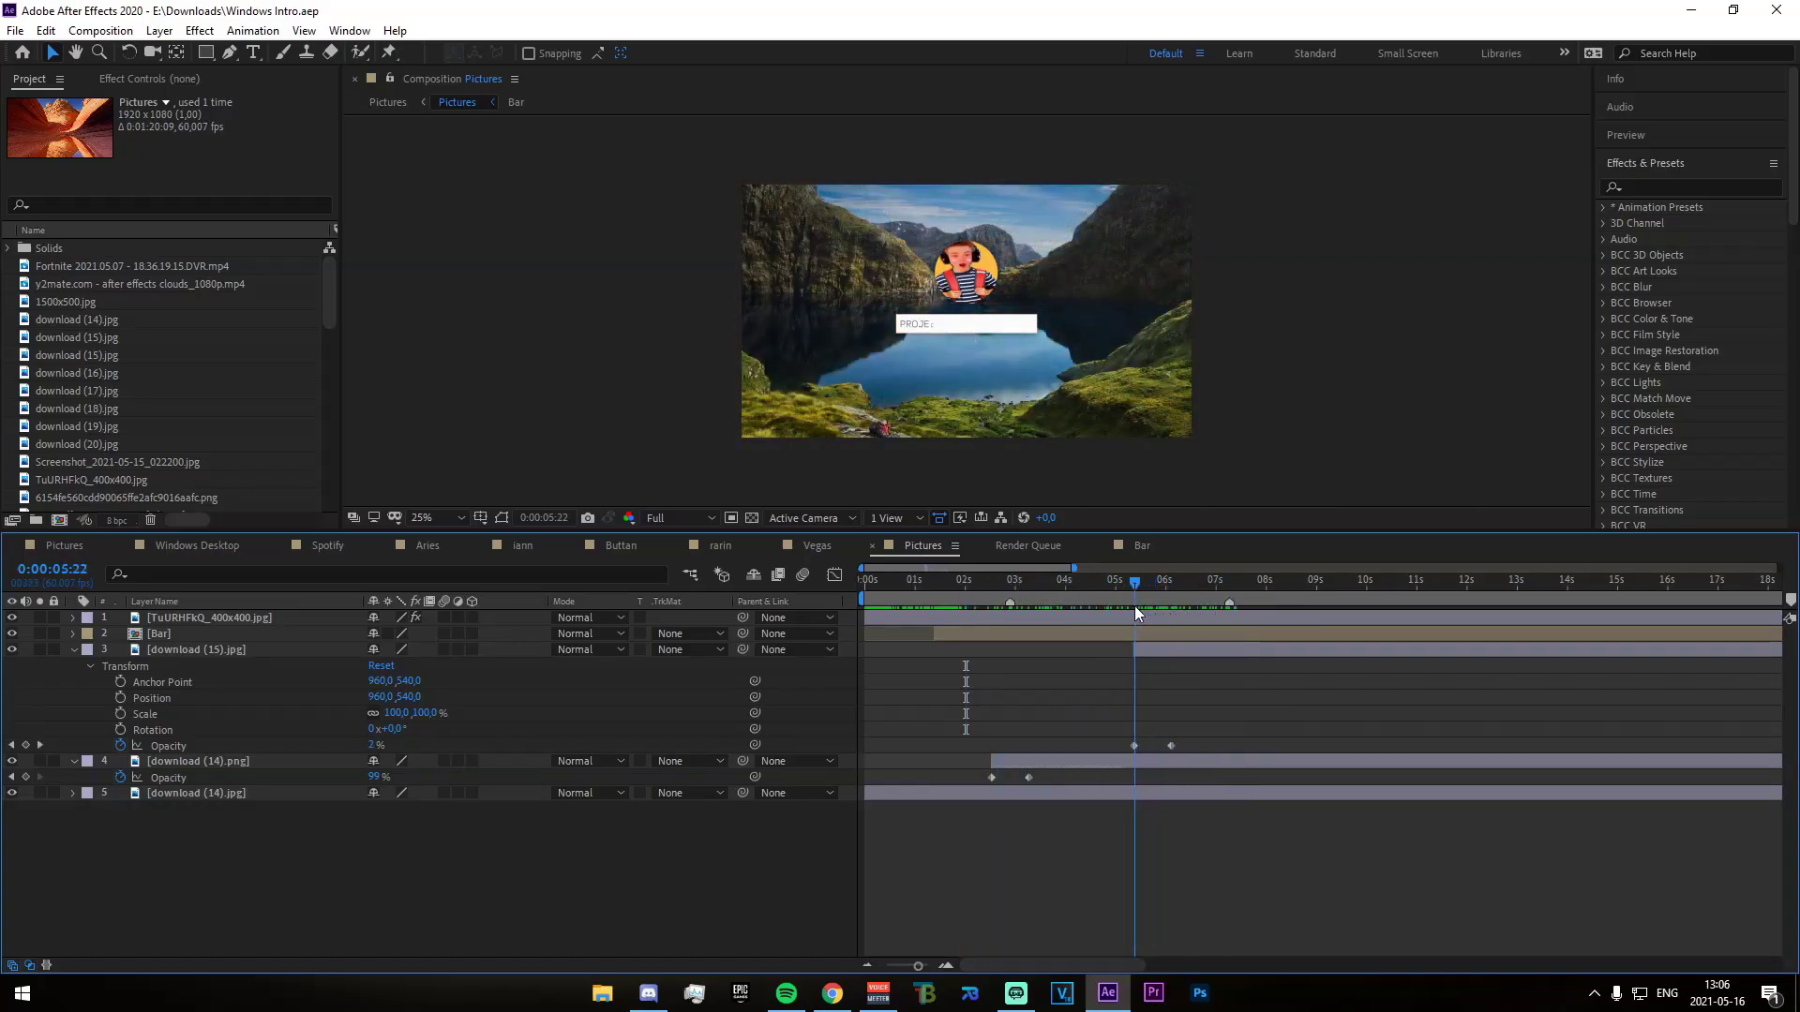
Open the Bar password precomp and preview the password text appearing in the bar
{"action": "double_click", "coordinate": [1132, 634]}
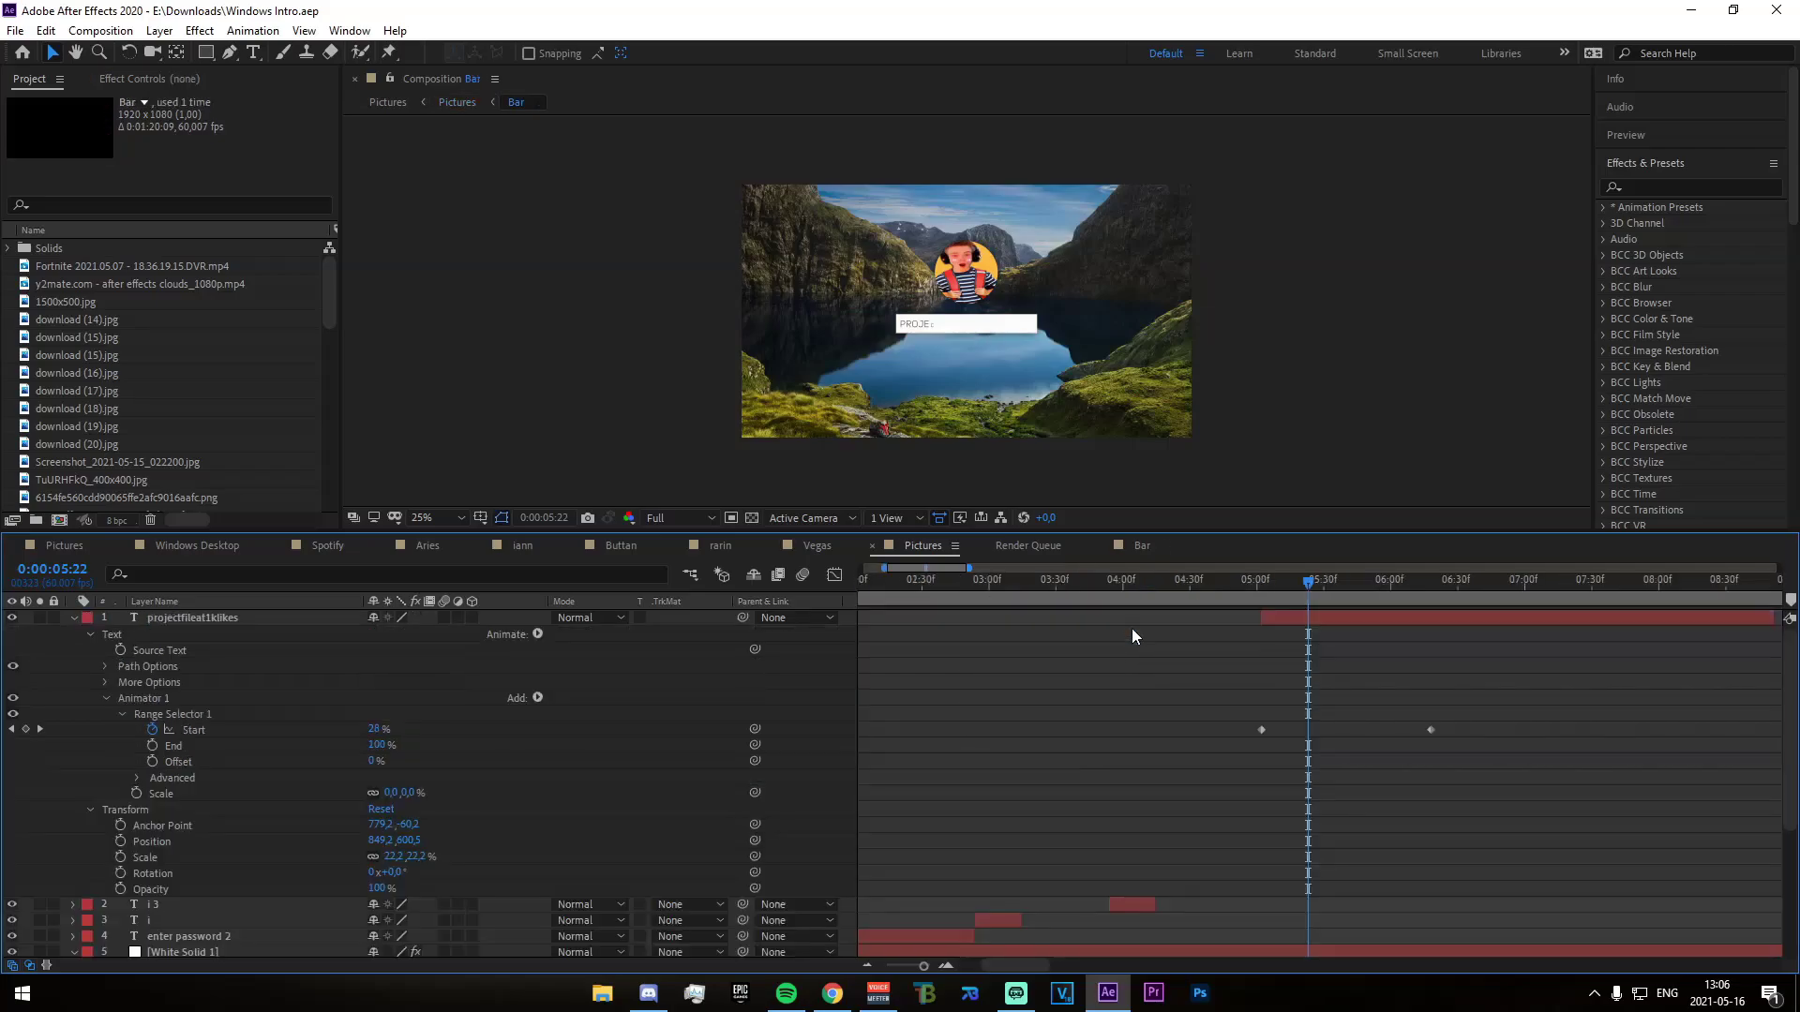
{"action": "left_click", "coordinate": [74, 617]}
{"action": "mouse_move", "coordinate": [1324, 592]}
{"action": "left_mouse_down"}
{"action": "mouse_move", "coordinate": [1285, 589]}
{"action": "mouse_move", "coordinate": [1319, 604]}
{"action": "left_mouse_up"}
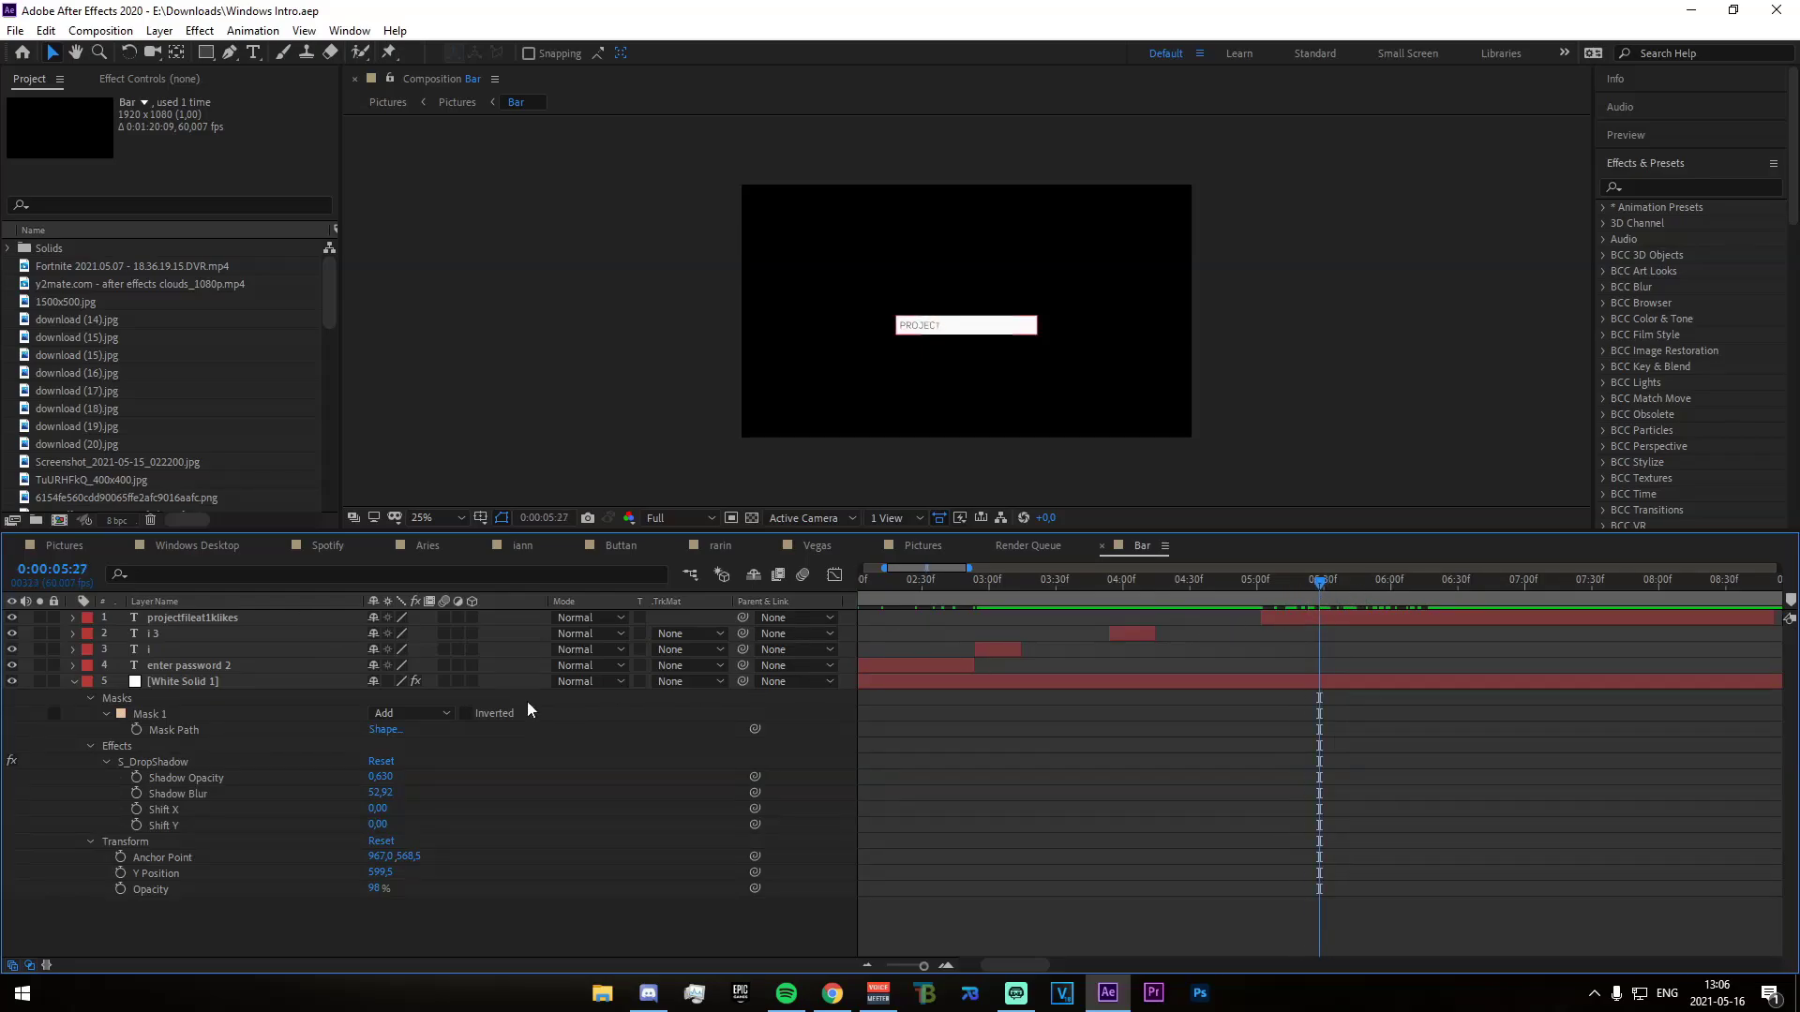
Inspect the projectfileat1klikes text animator, scrub the reveal, and return to the Pictures comp
{"action": "left_click", "coordinate": [74, 620]}
{"action": "left_click", "coordinate": [535, 634]}
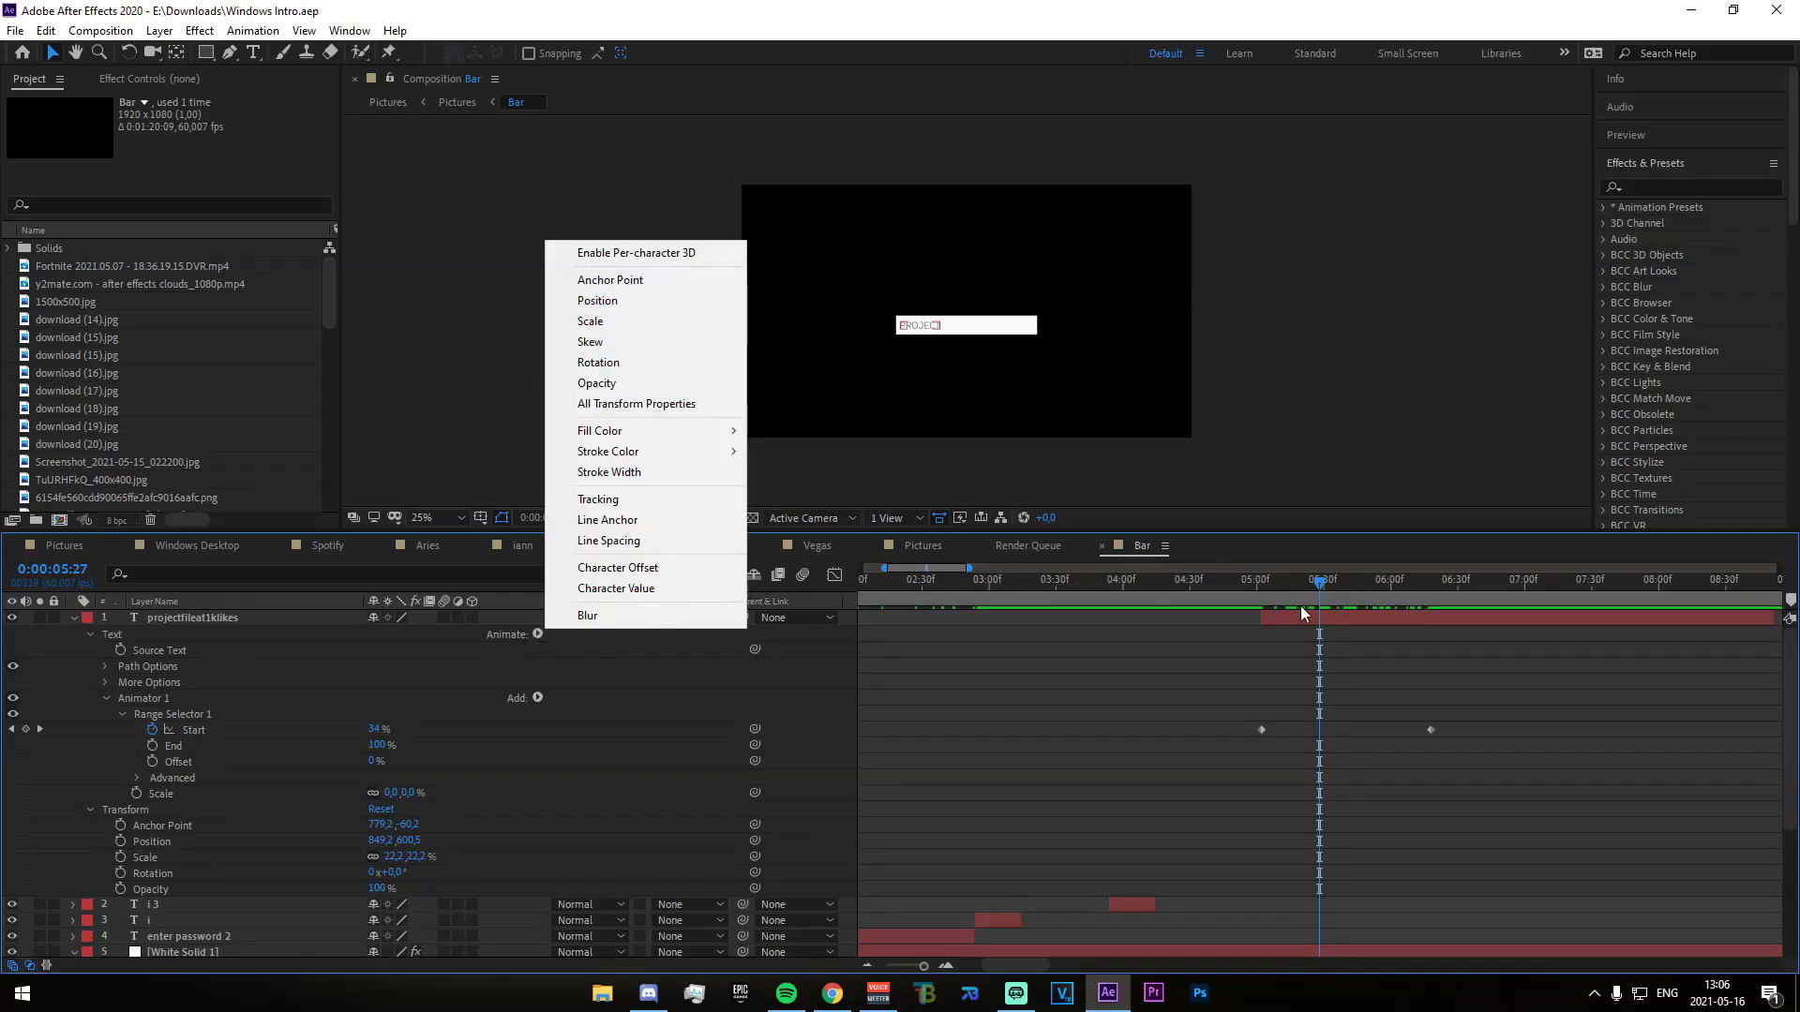
{"action": "left_click_drag", "start_coordinate": [1301, 606], "coordinate": [1265, 595]}
{"action": "left_click", "coordinate": [1228, 531]}
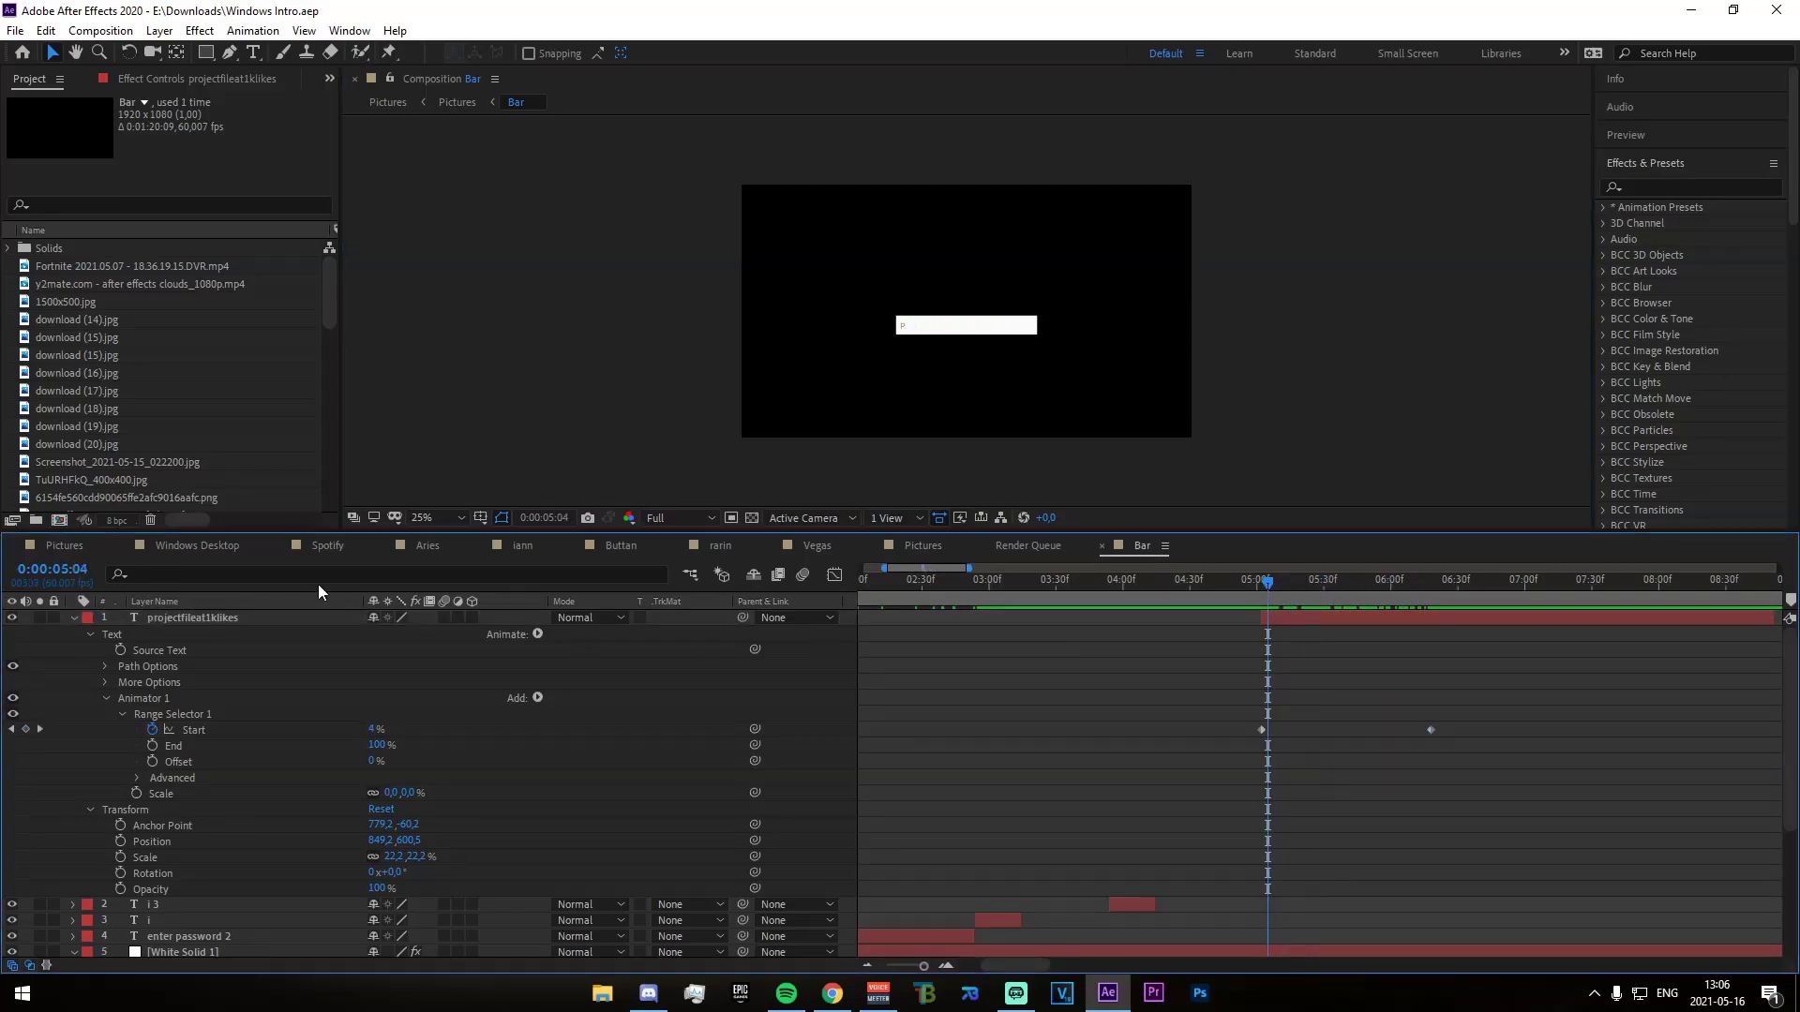
{"action": "left_click", "coordinate": [62, 546]}
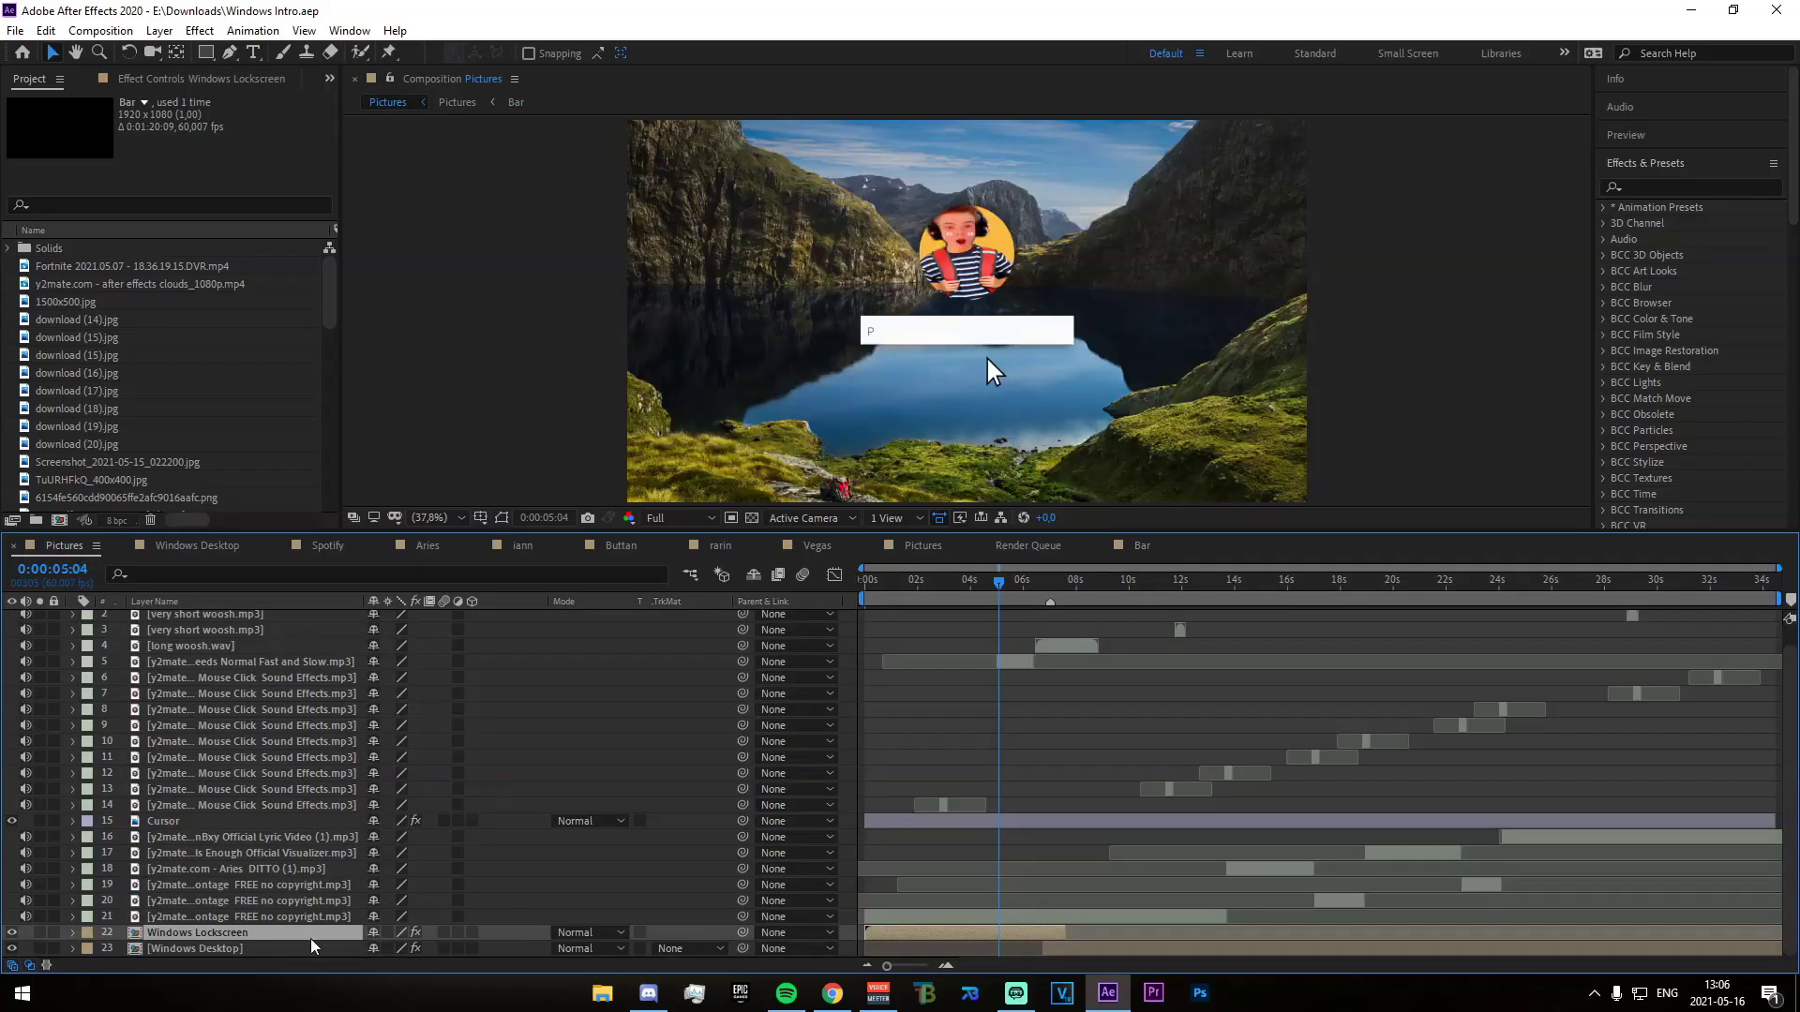
Revisit the lock-screen comp at the canyon scene with password box, then return to Pictures
{"action": "double_click", "coordinate": [935, 934]}
{"action": "left_click_drag", "start_coordinate": [1117, 592], "coordinate": [1359, 677]}
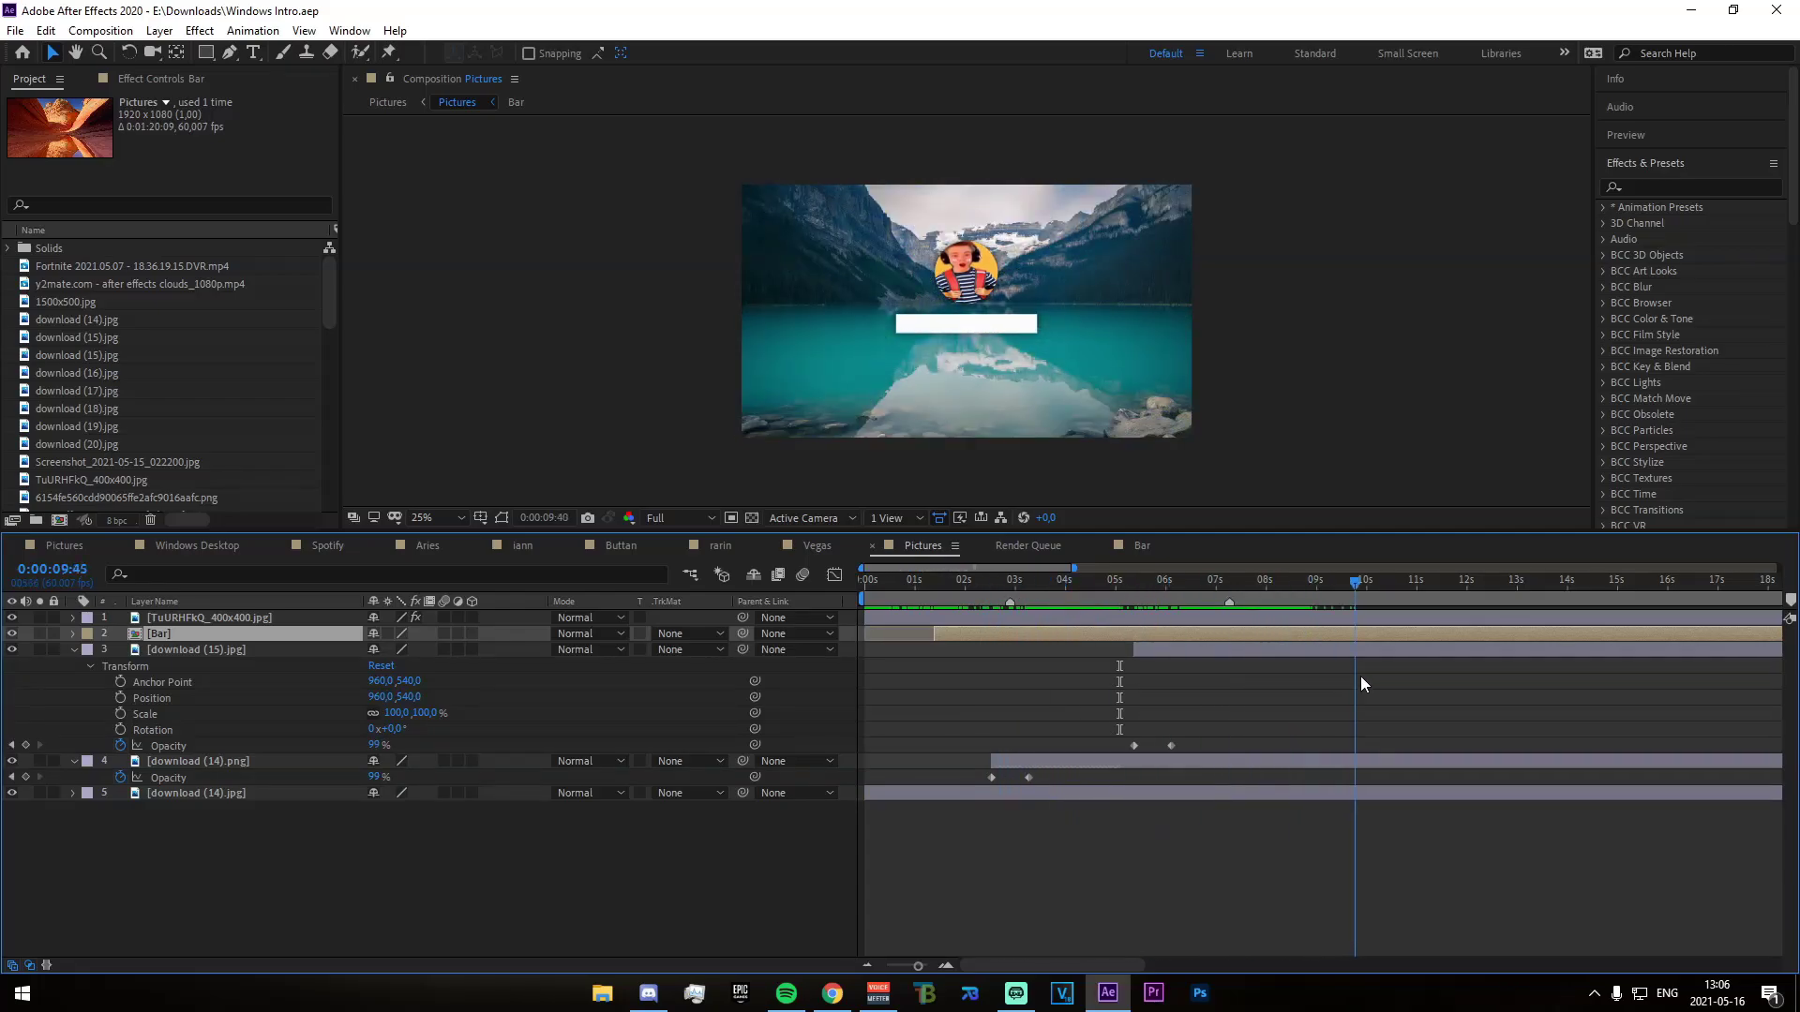
{"action": "left_click", "coordinate": [65, 545]}
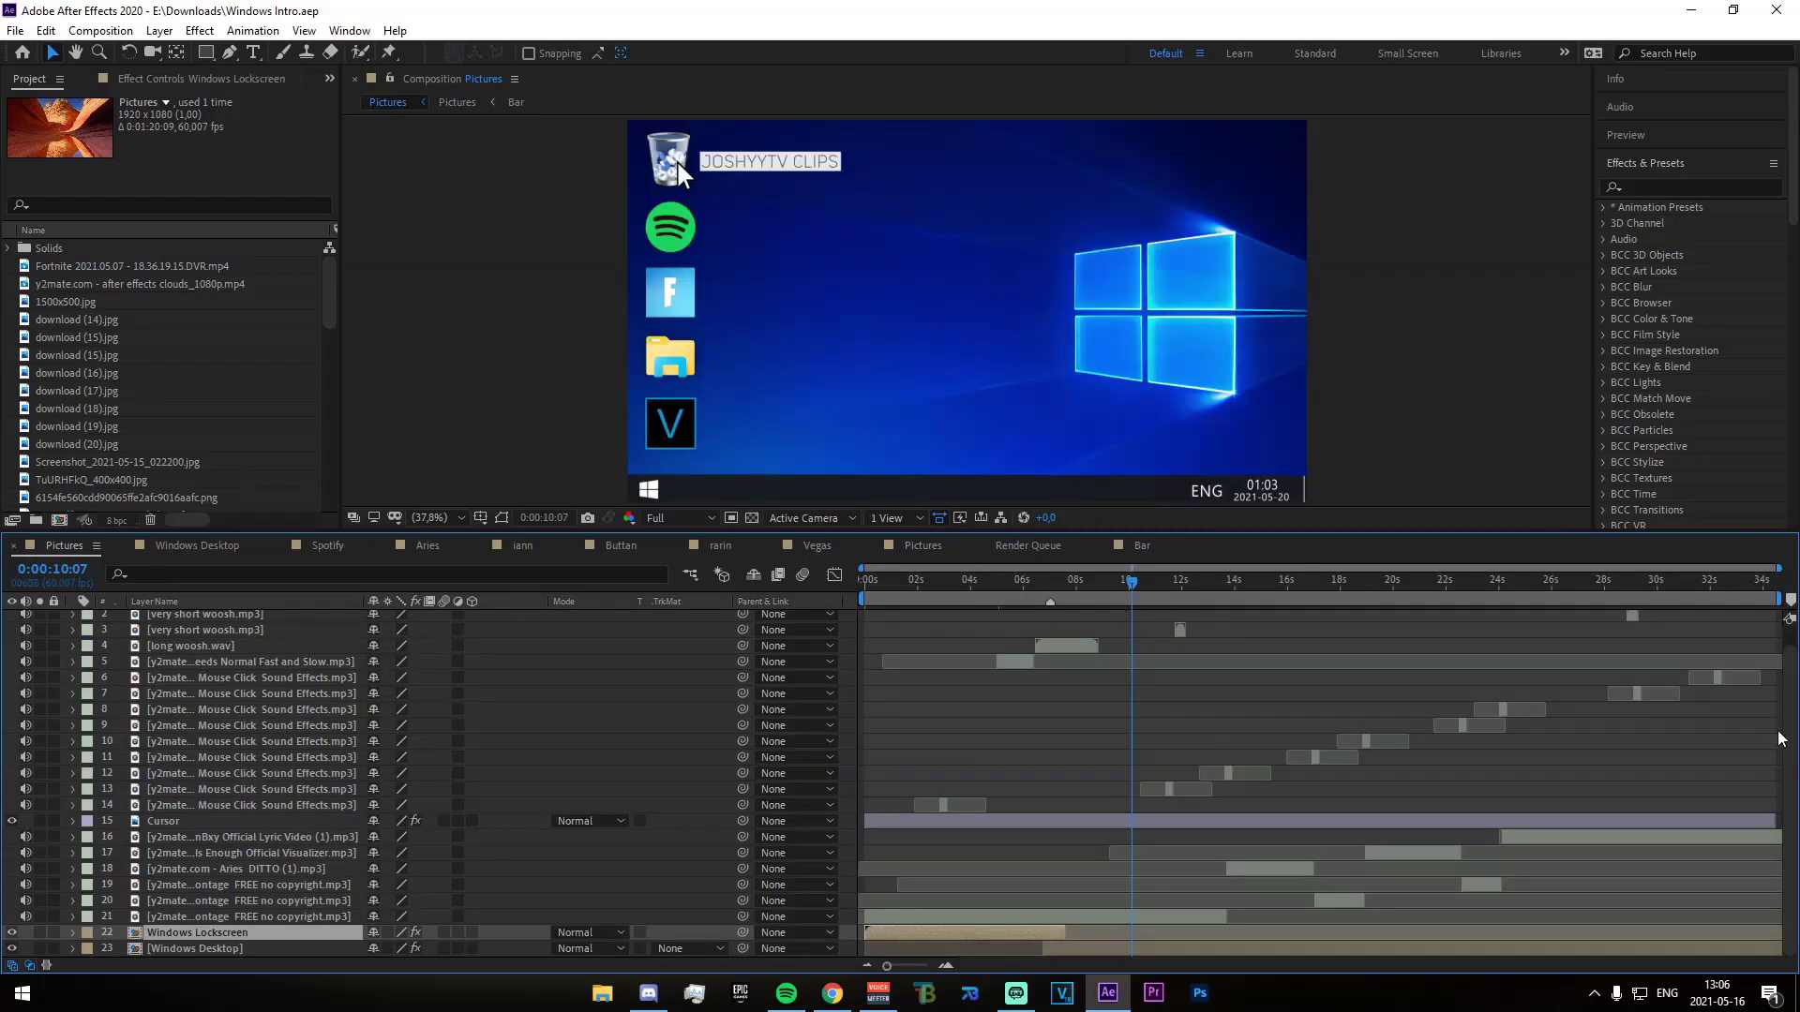
Scrub the main Pictures comp from about 0:00:06 through the transition to the Windows Desktop precomp
{"action": "left_click", "coordinate": [1044, 599]}
{"action": "left_click_drag", "start_coordinate": [1043, 600], "coordinate": [1087, 610]}
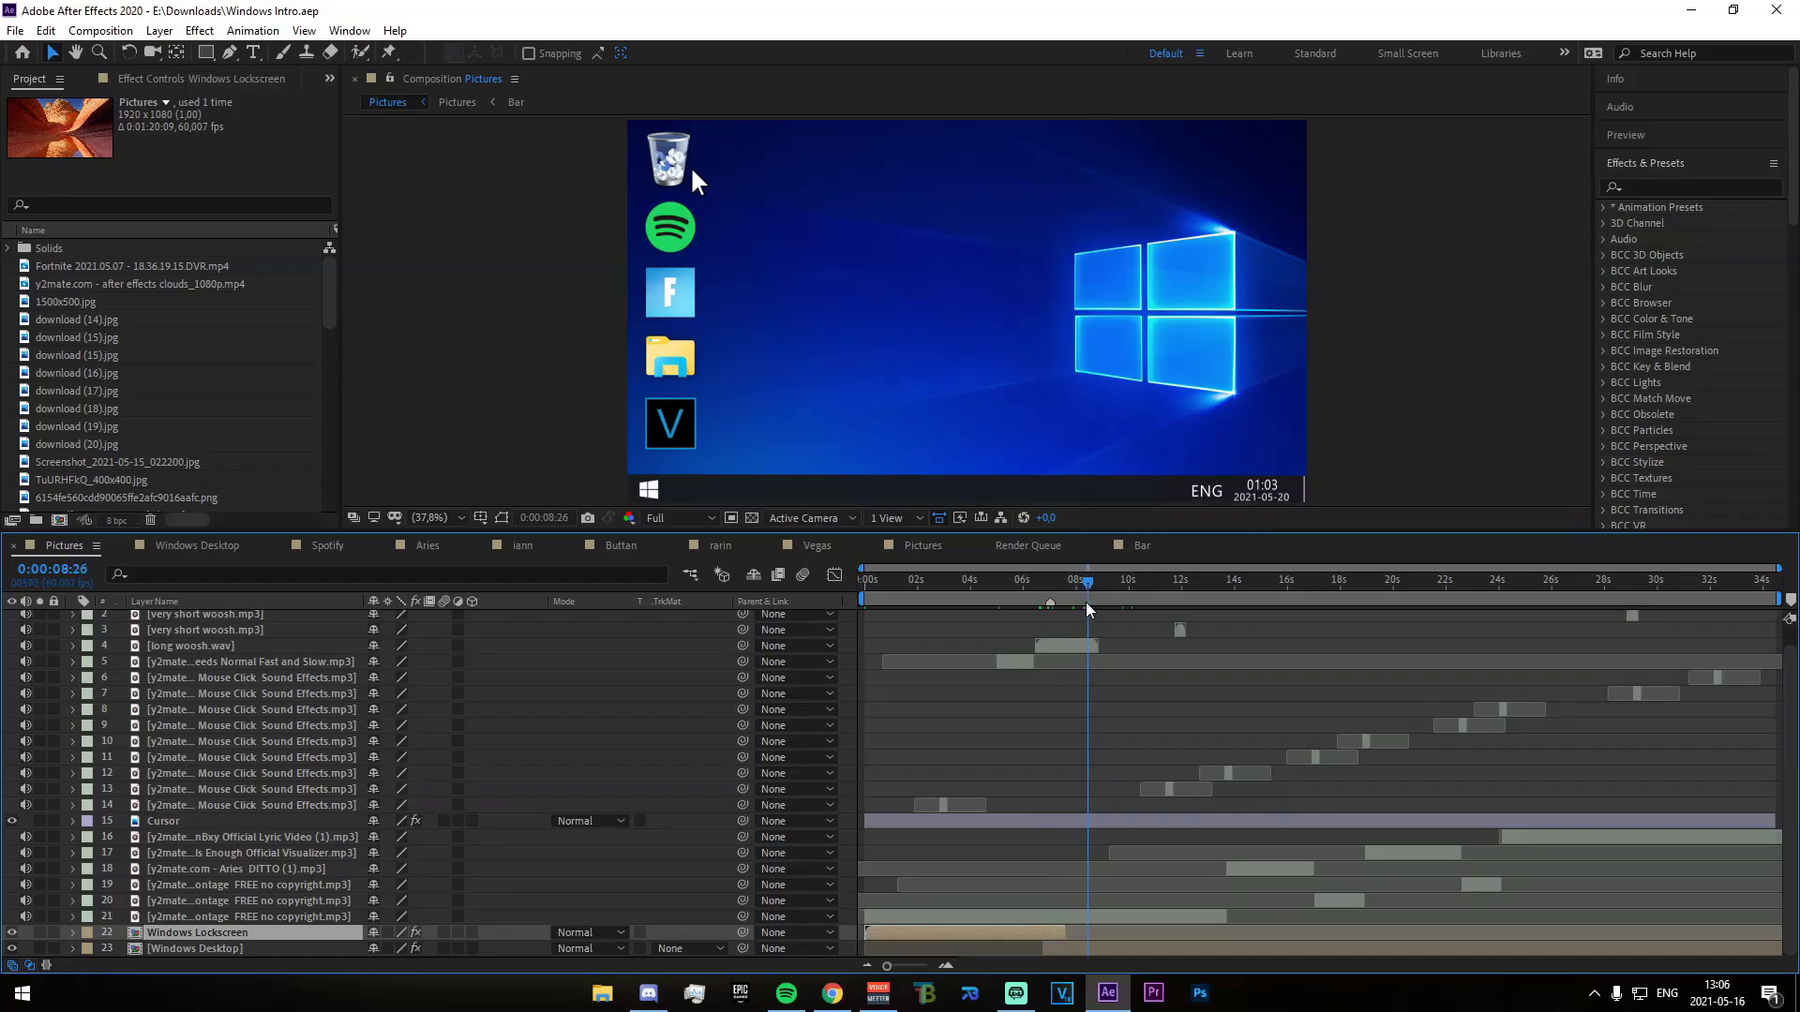
{"action": "double_click", "coordinate": [1077, 950]}
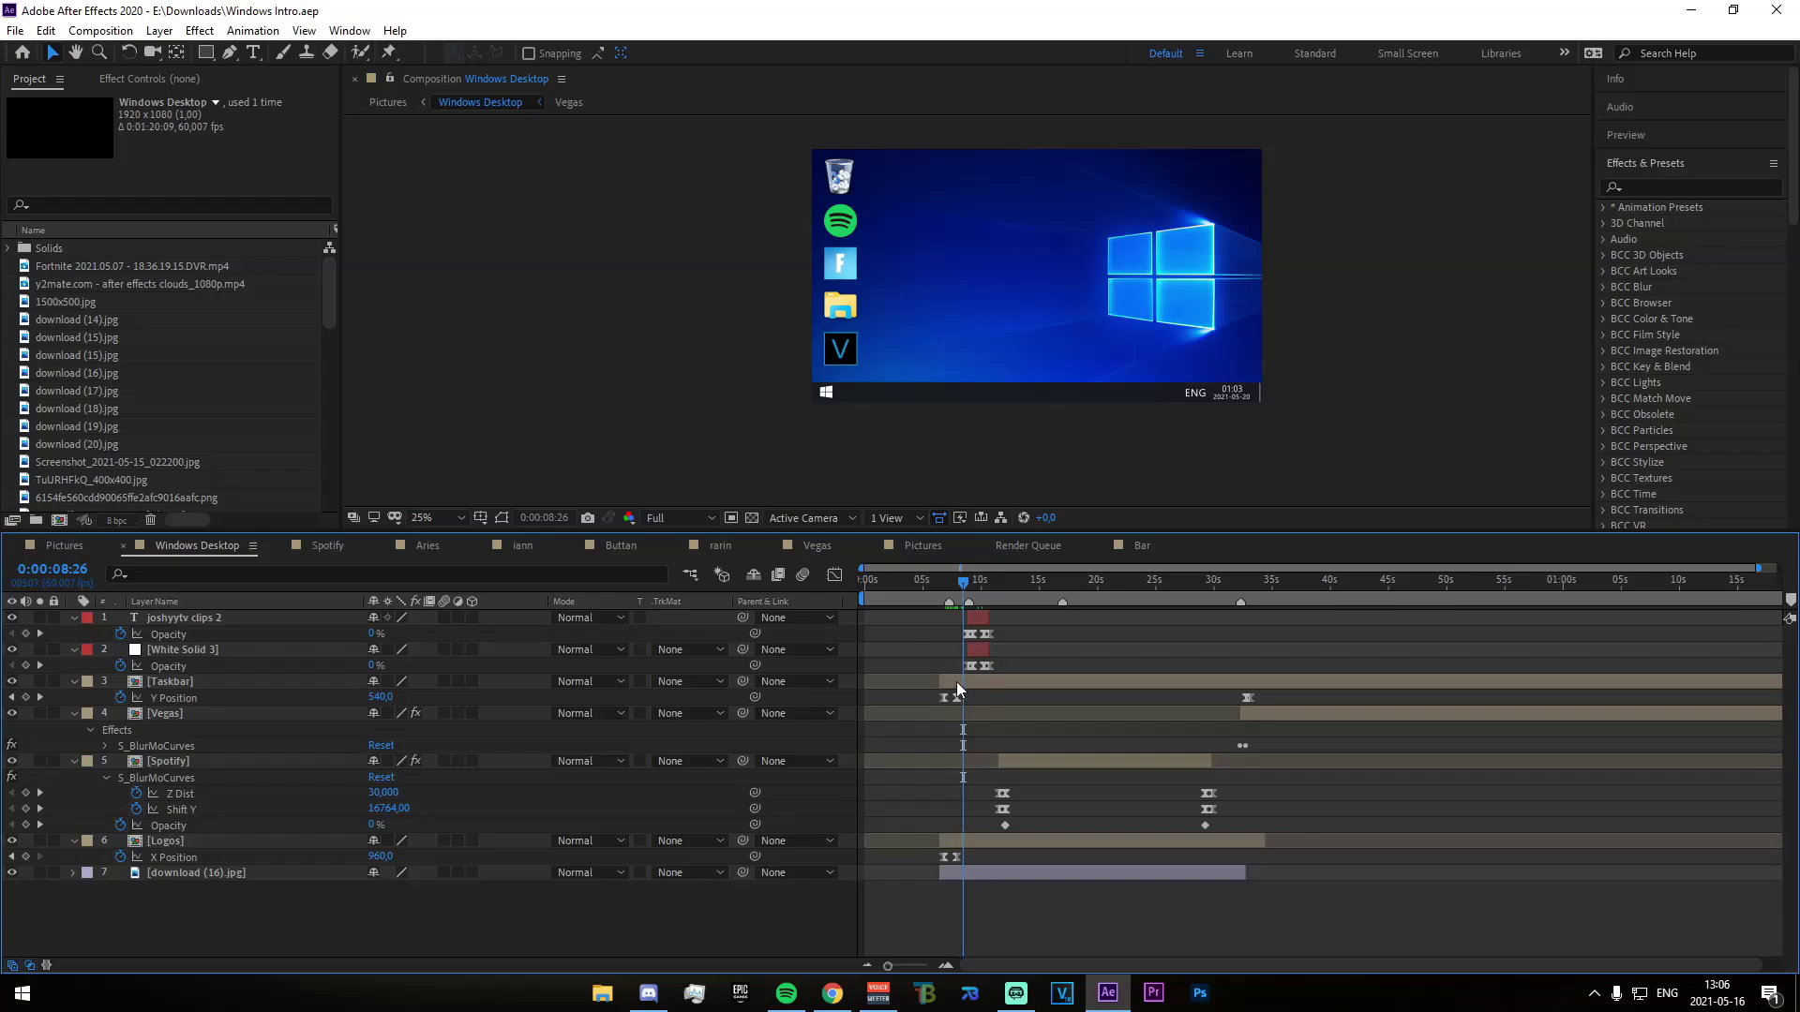
Preview the Windows Desktop animation across its length, then open the Logos precomp
{"action": "left_click_drag", "start_coordinate": [964, 585], "coordinate": [954, 623]}
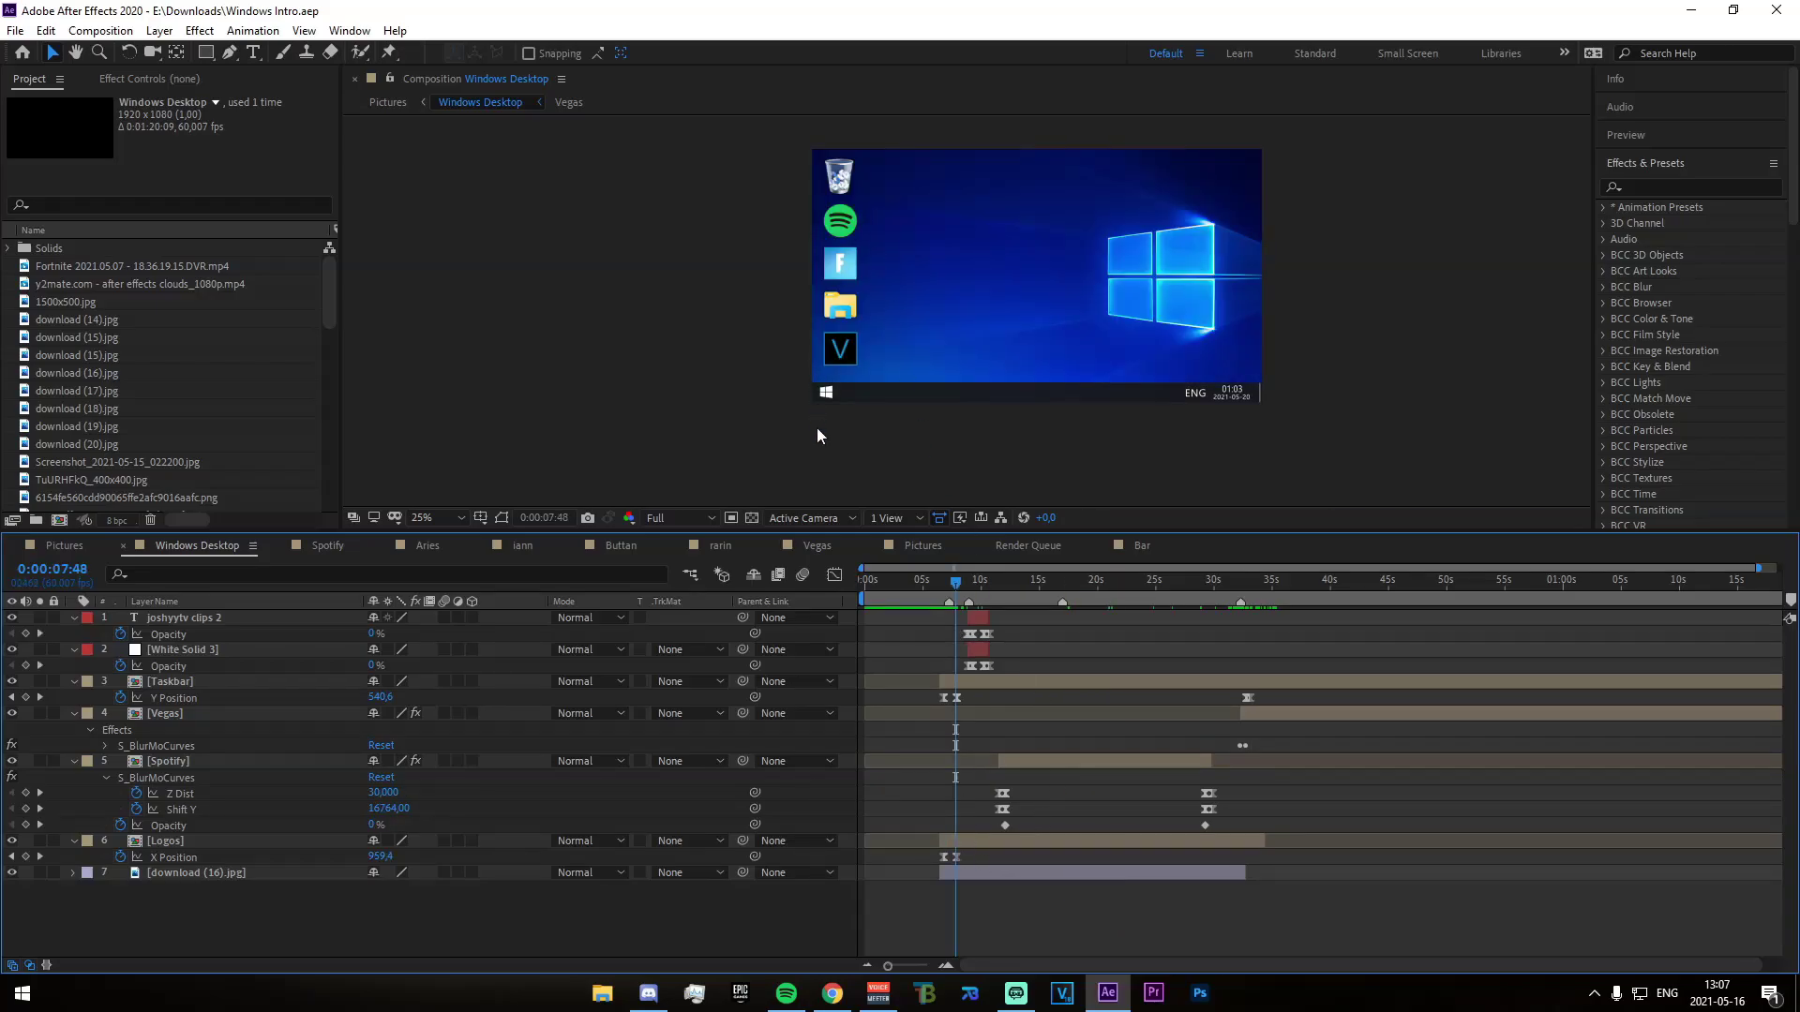
{"action": "double_click", "coordinate": [974, 845]}
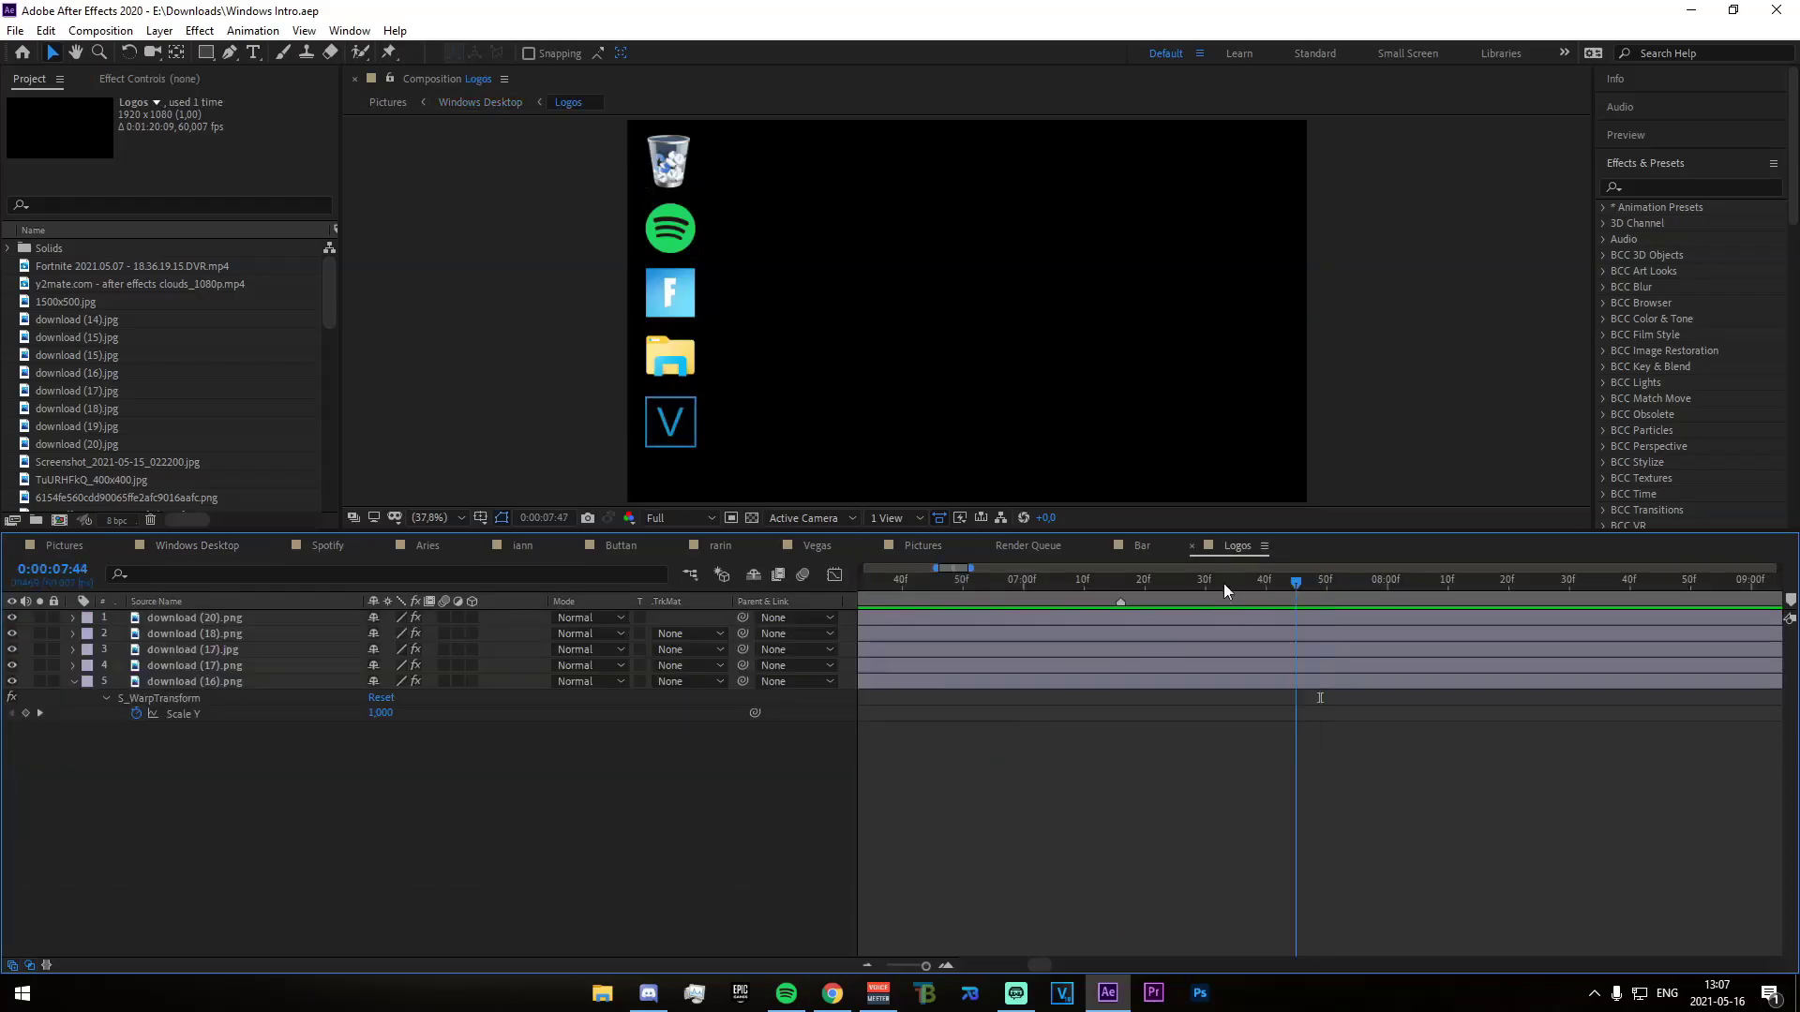
Scrub the logo icons animating in, then return to Windows Desktop where the icons appear
{"action": "left_click_drag", "start_coordinate": [1024, 609], "coordinate": [1620, 643]}
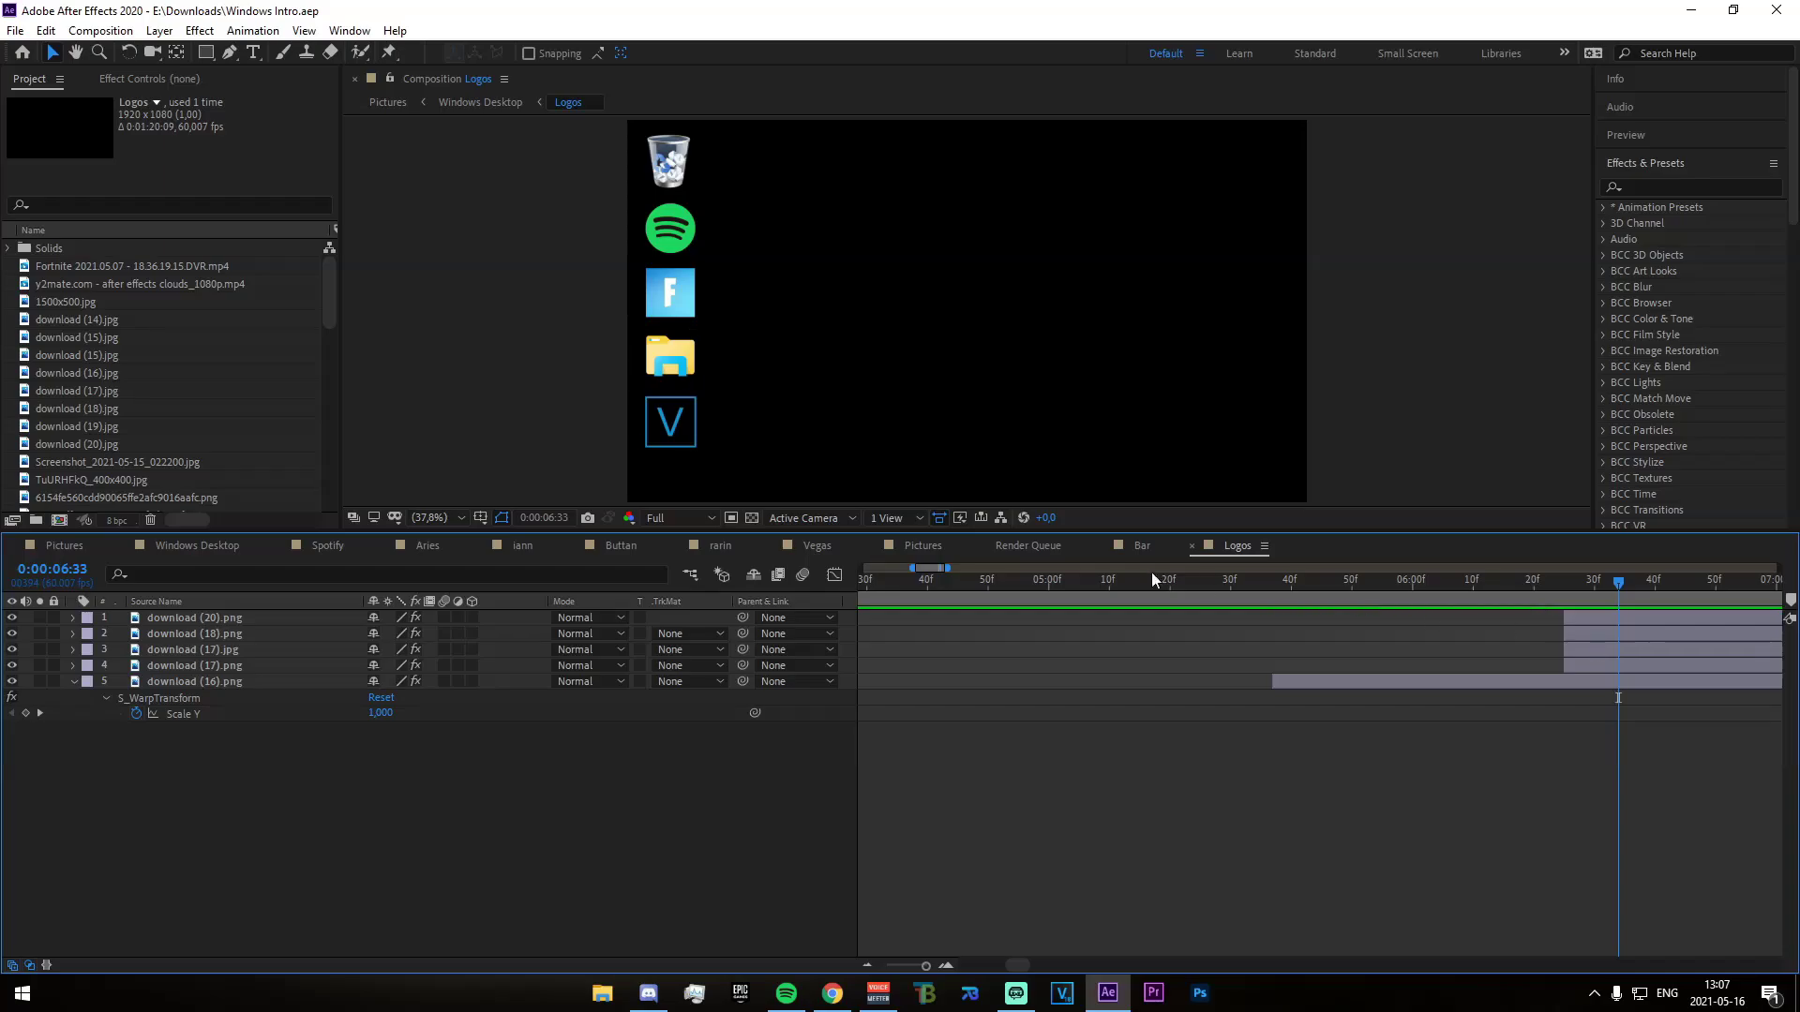
{"action": "left_click", "coordinate": [263, 549]}
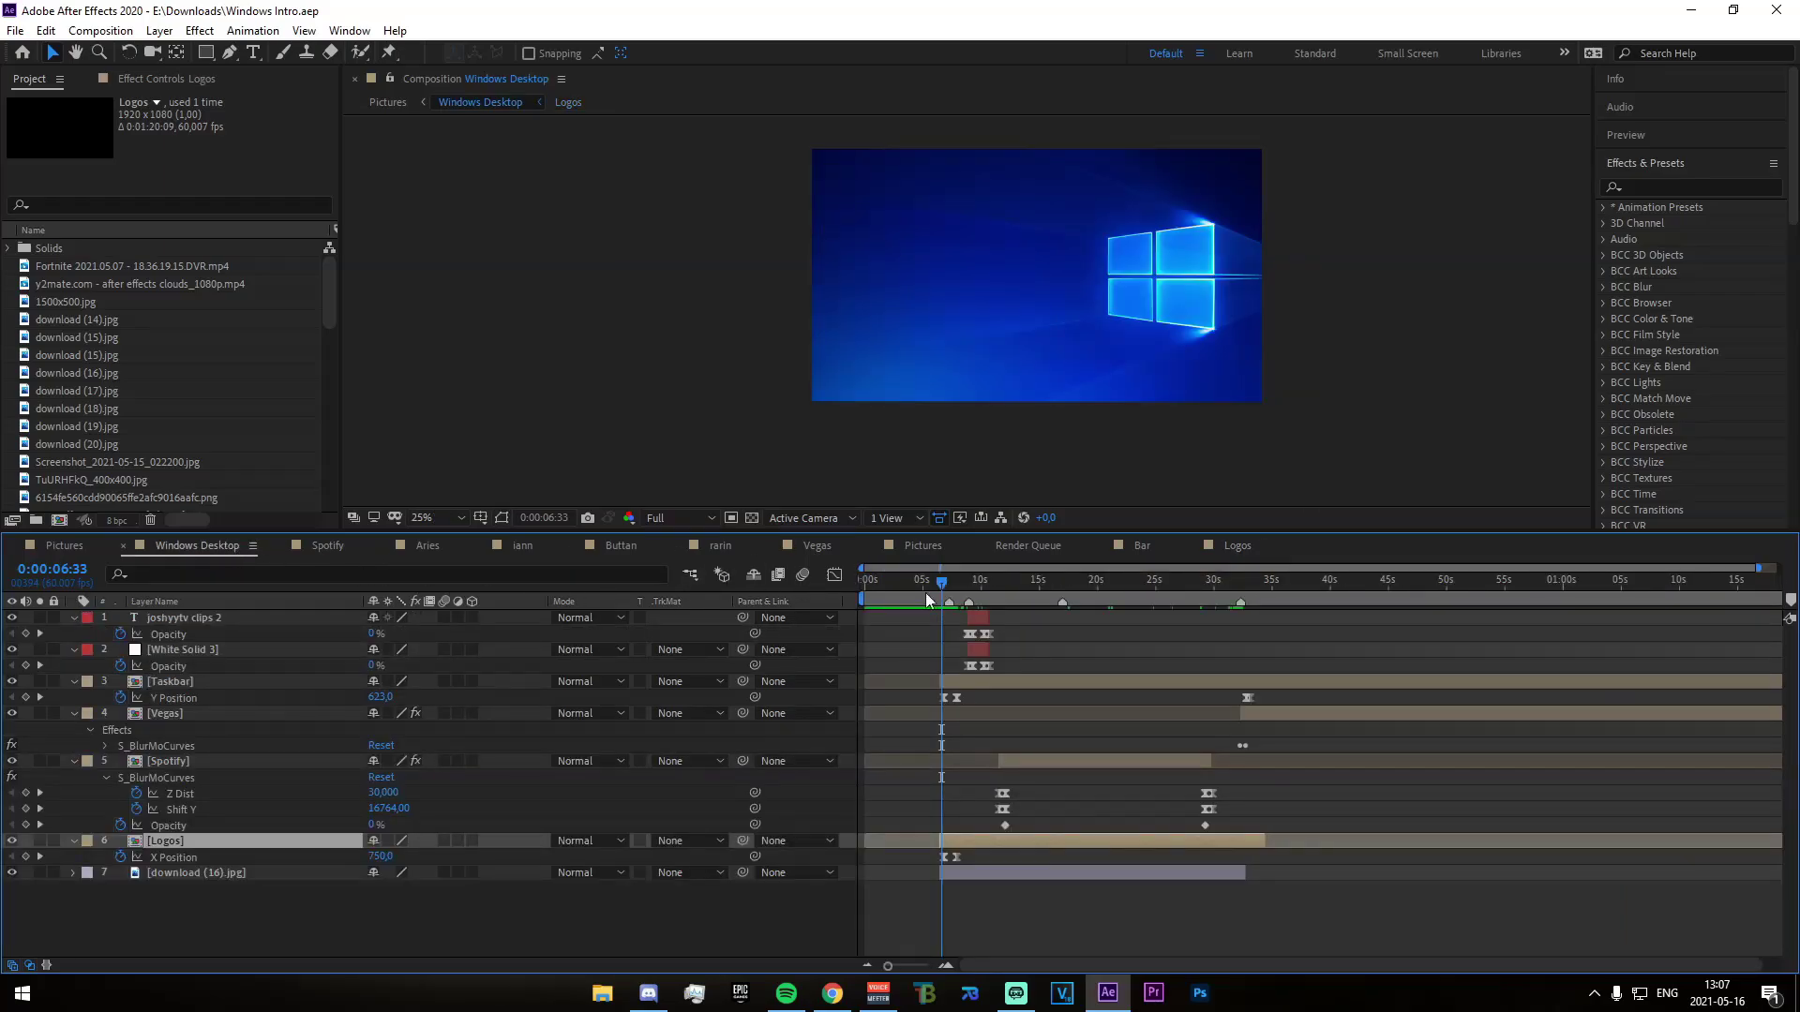
{"action": "left_click_drag", "start_coordinate": [907, 588], "coordinate": [961, 600]}
{"action": "left_click", "coordinate": [970, 876]}
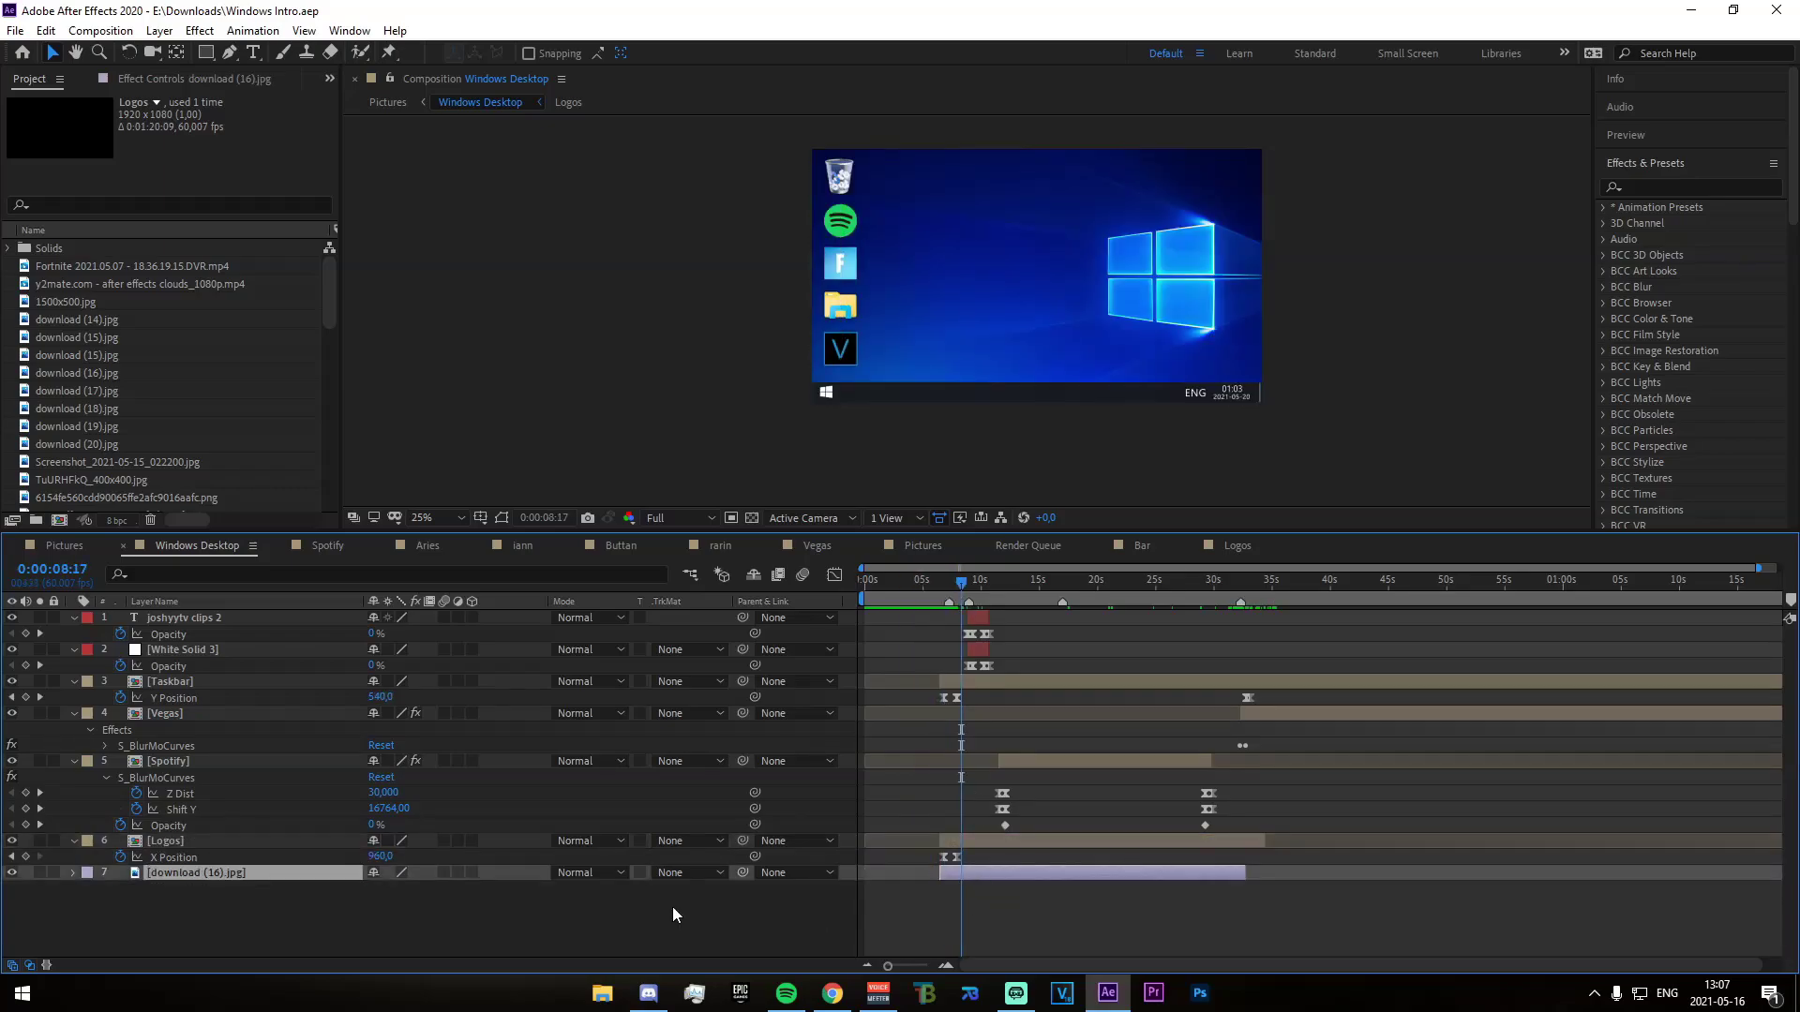
{"action": "left_click", "coordinate": [1000, 906]}
Preview the desktop giving way to the Spotify window around 0:00:12:04, then open the Spotify precomp
{"action": "left_click_drag", "start_coordinate": [964, 601], "coordinate": [1032, 601]}
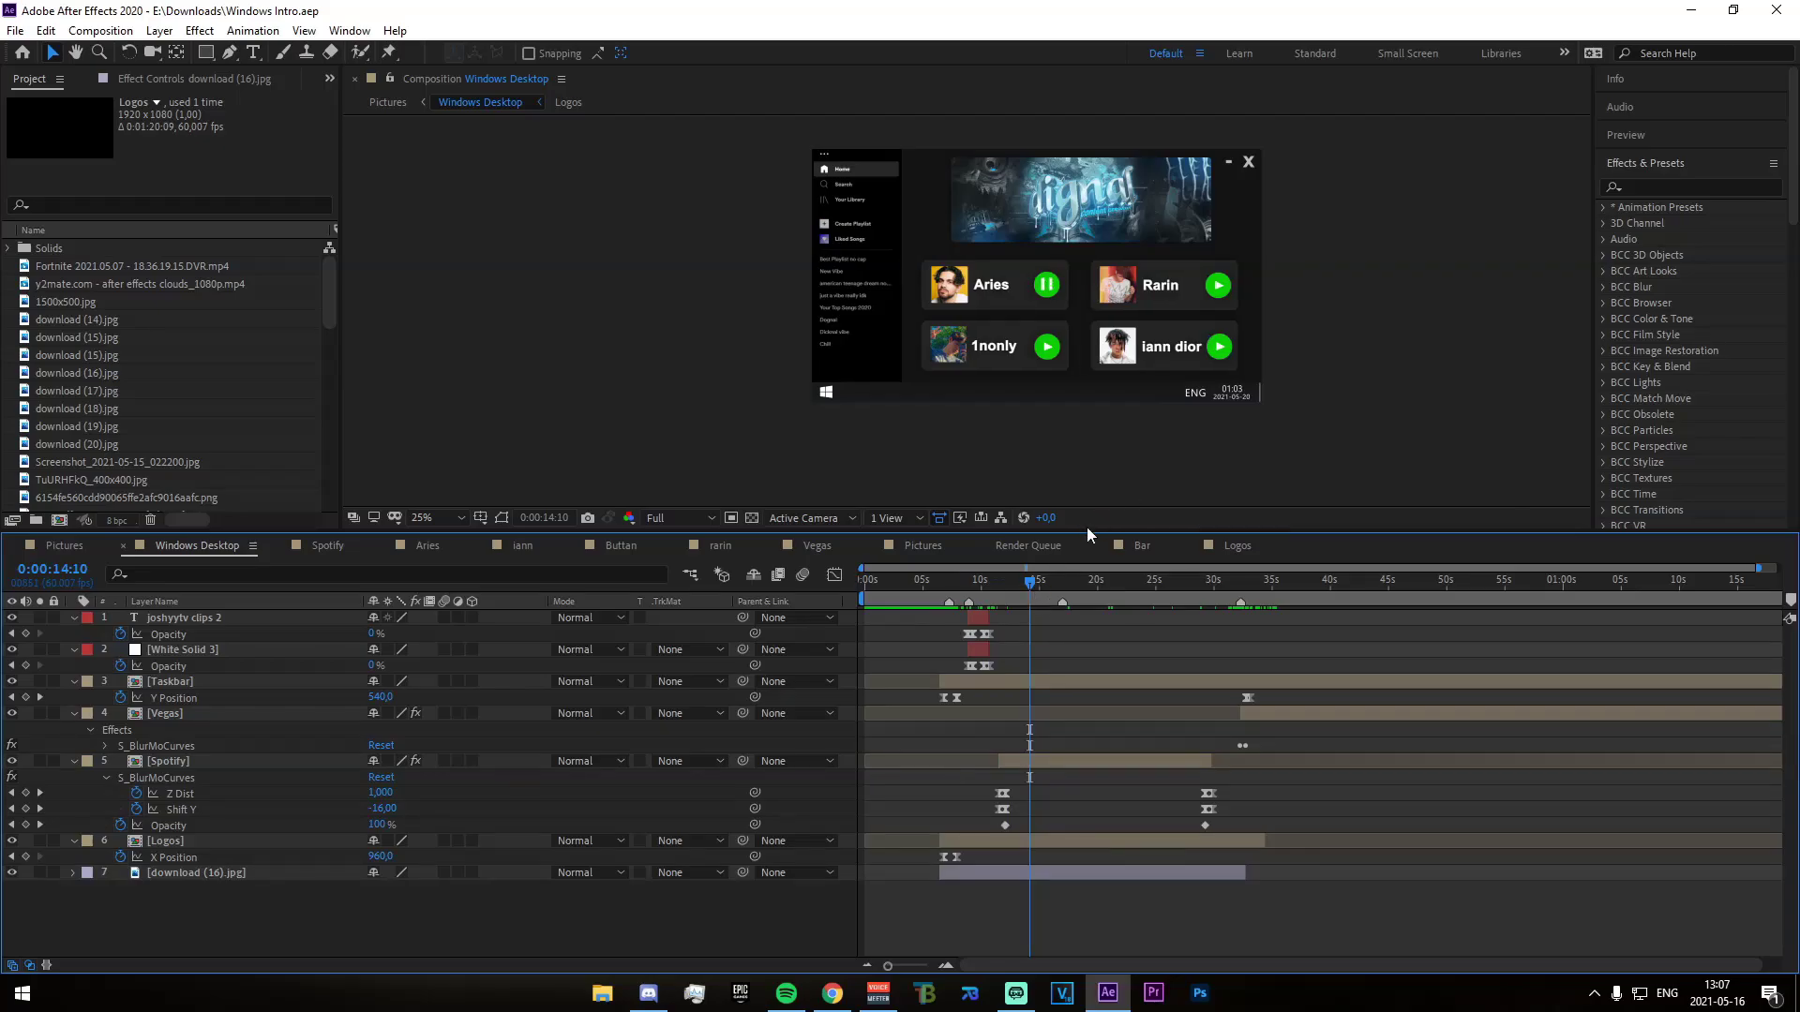
{"action": "key", "text": "space"}
{"action": "left_click", "coordinate": [1007, 603]}
{"action": "left_click_drag", "start_coordinate": [1007, 603], "coordinate": [966, 604]}
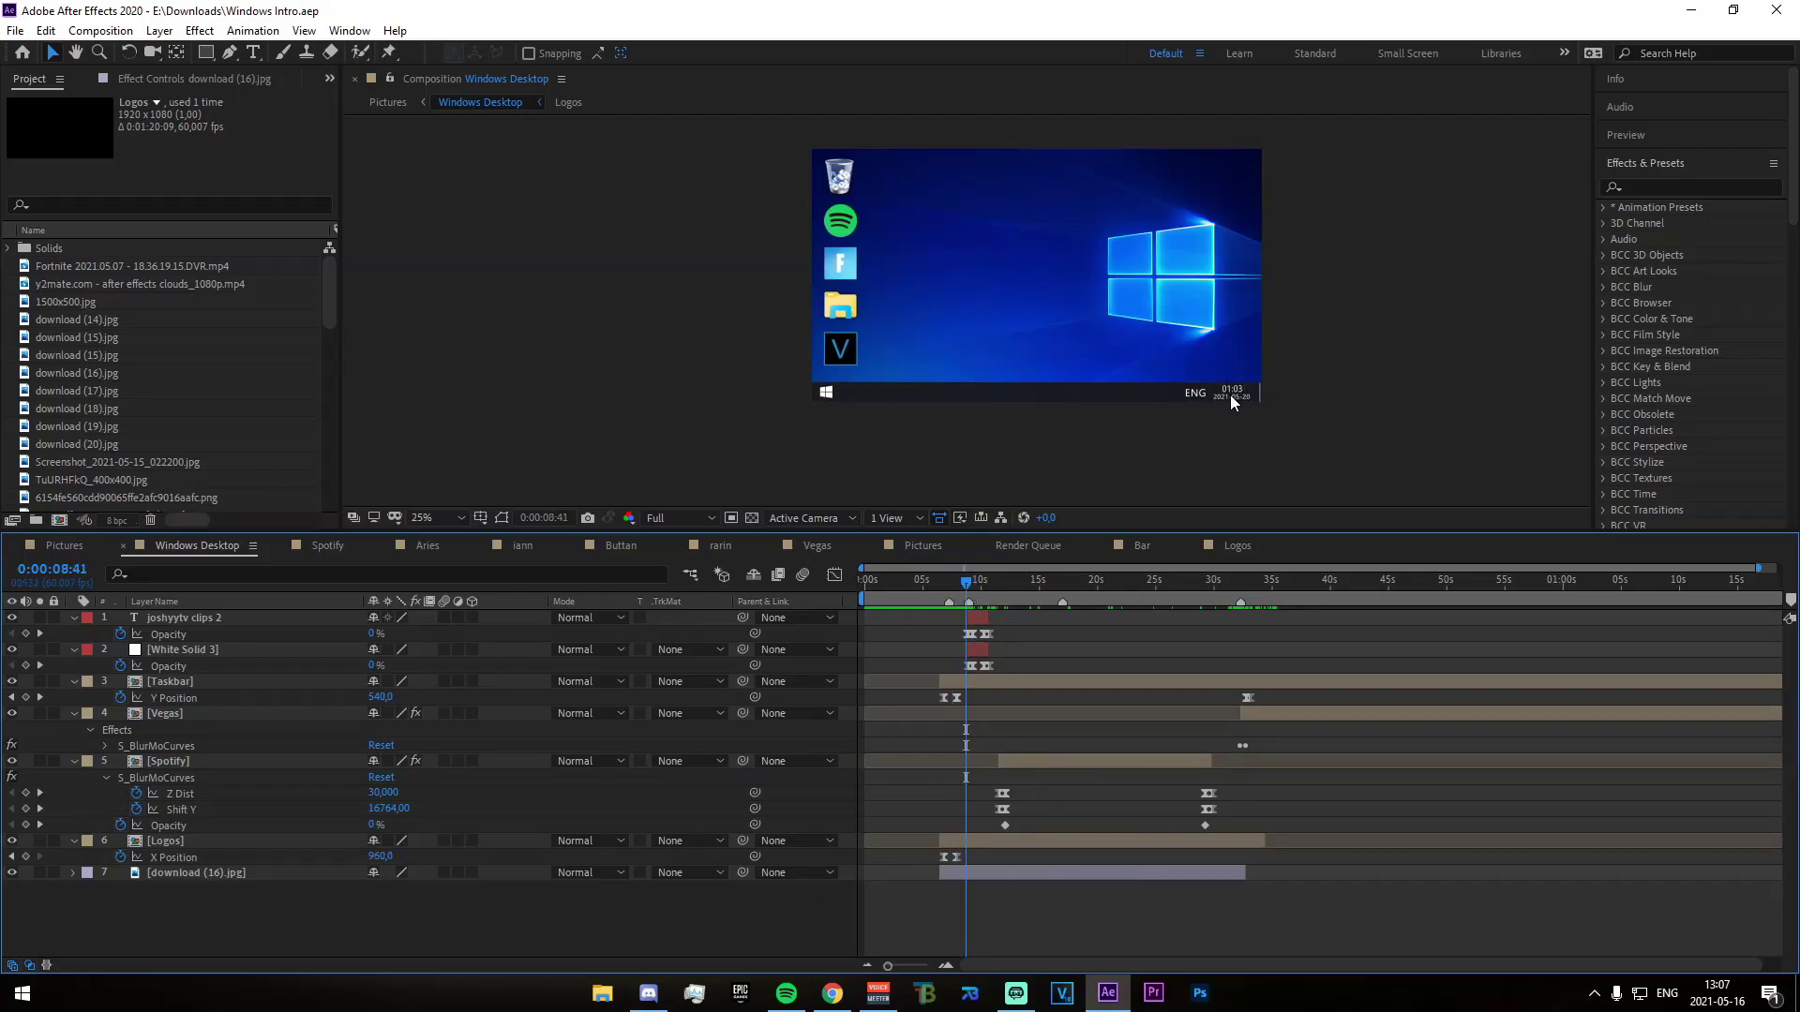
{"action": "left_click", "coordinate": [1003, 682]}
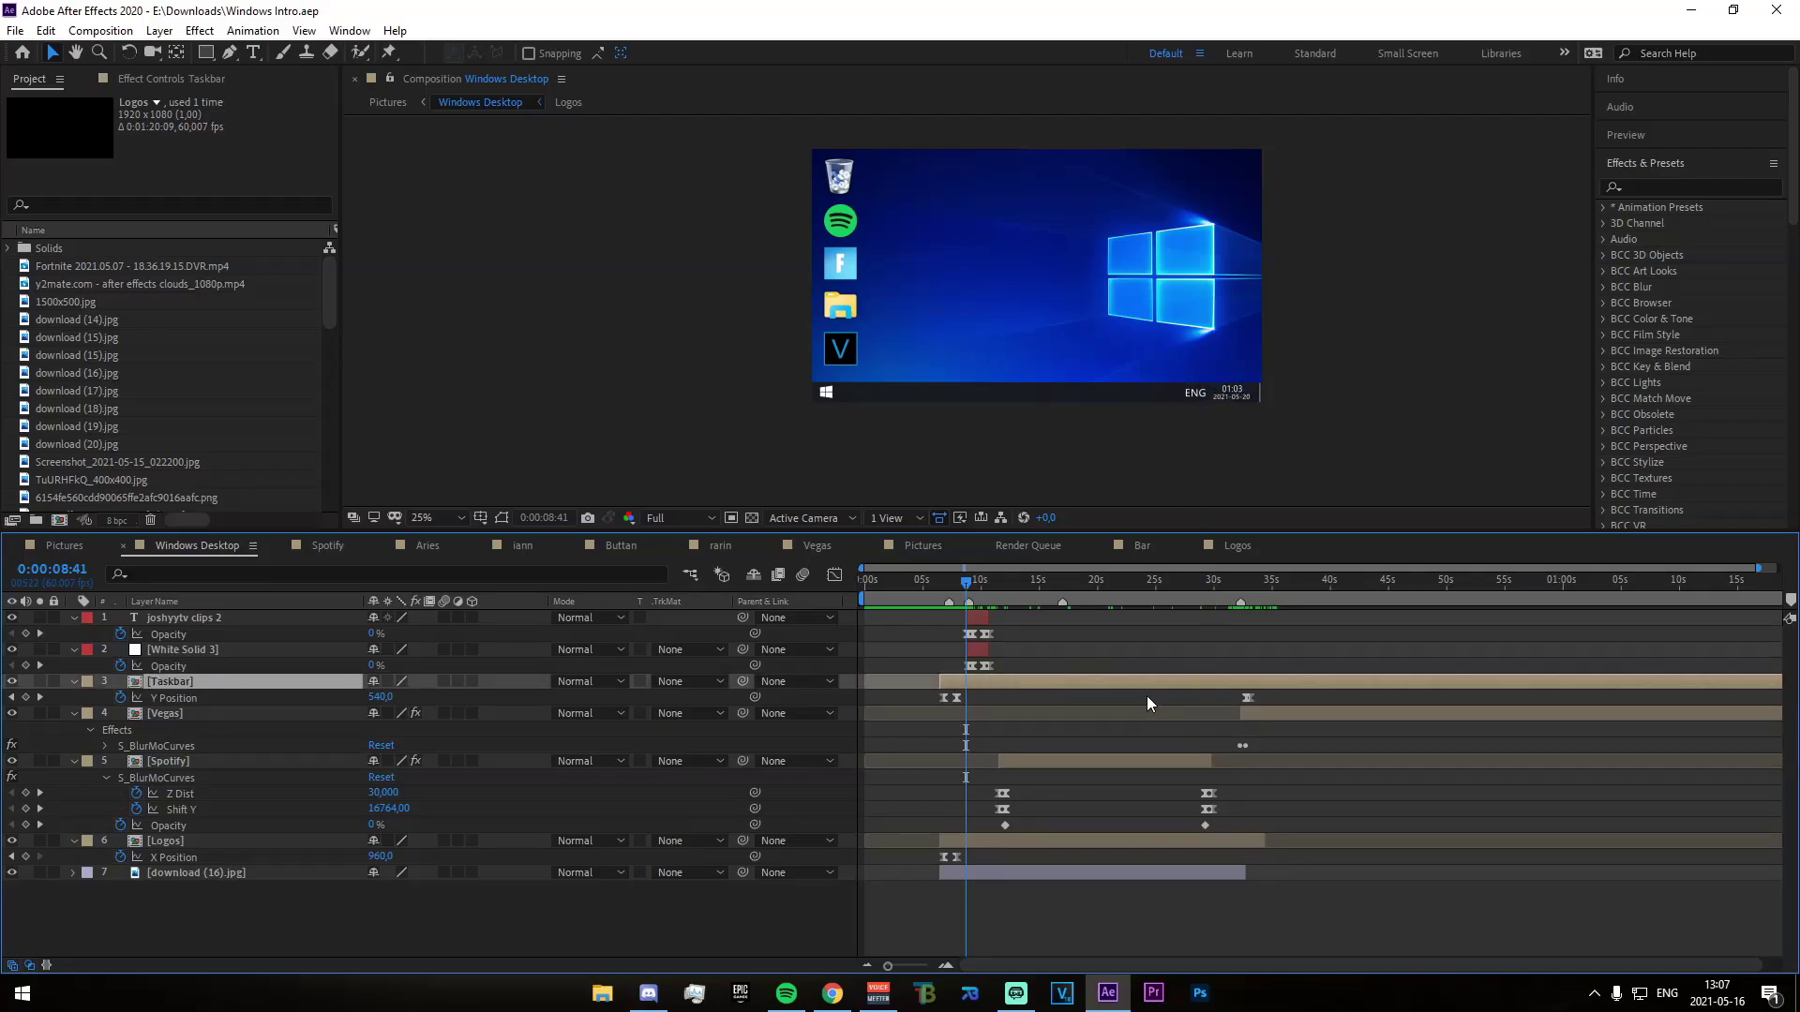
{"action": "left_click_drag", "start_coordinate": [982, 582], "coordinate": [1048, 573]}
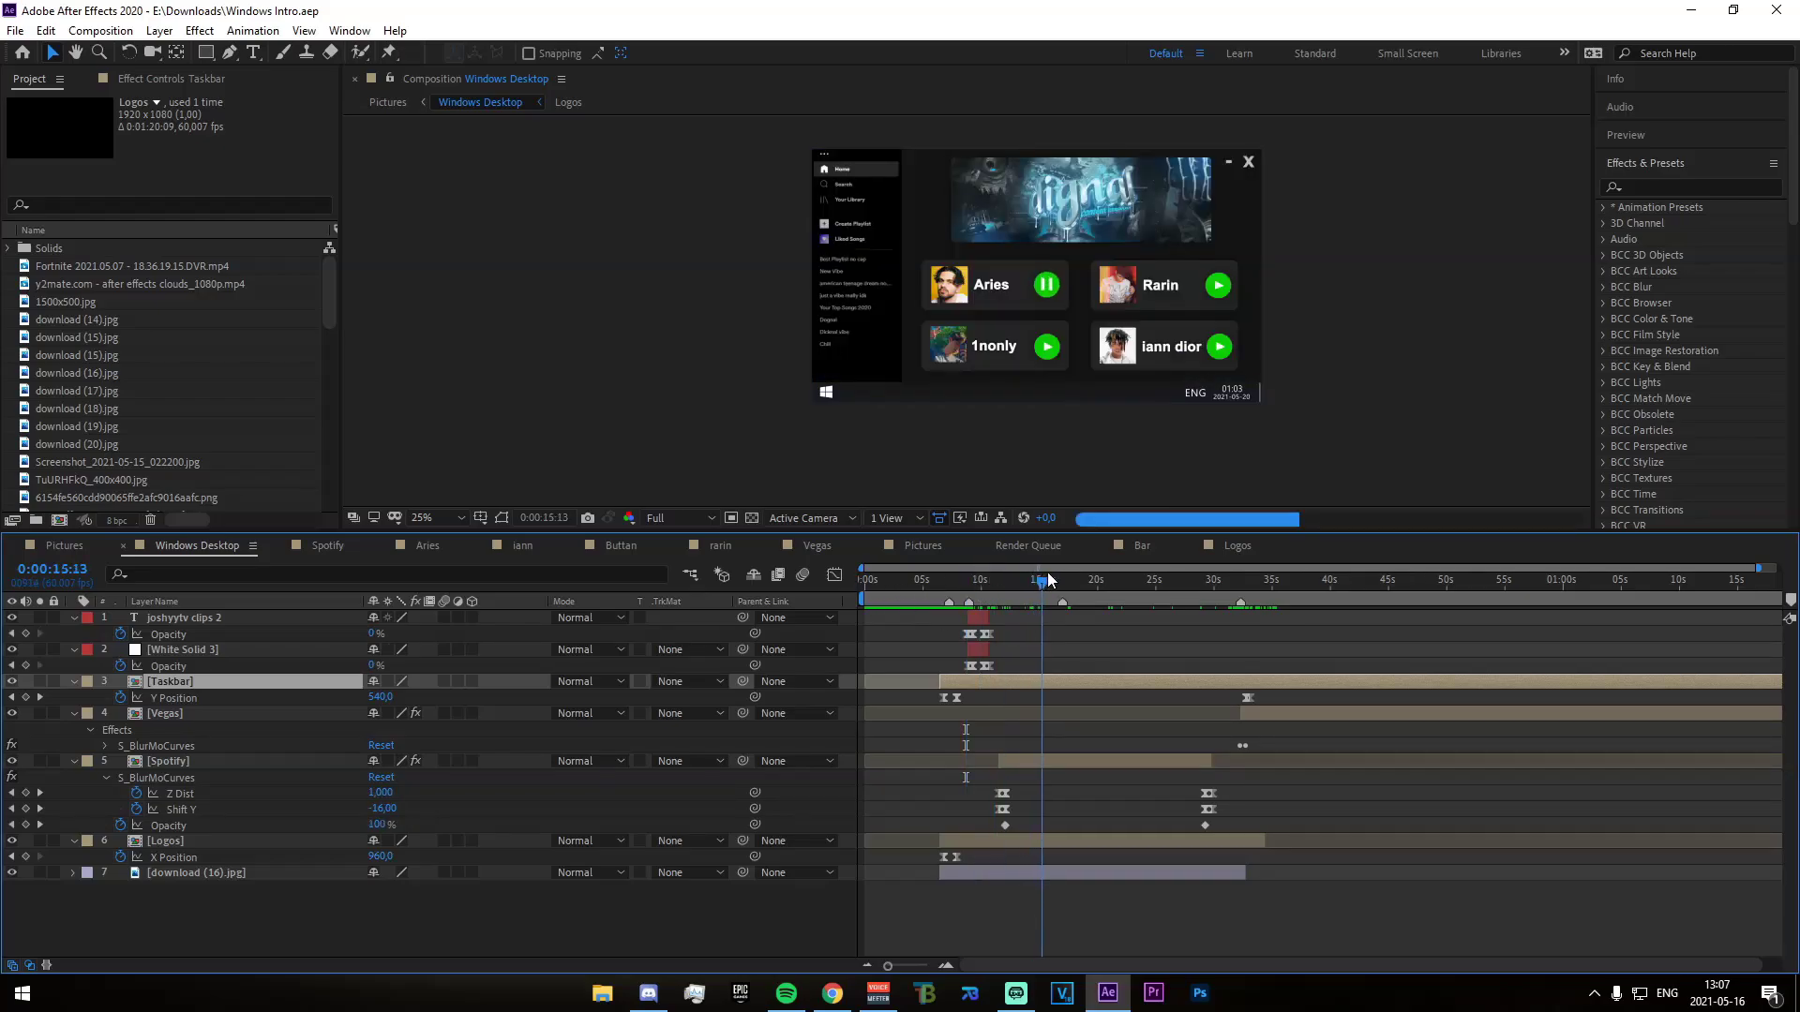
{"action": "double_click", "coordinate": [1032, 760]}
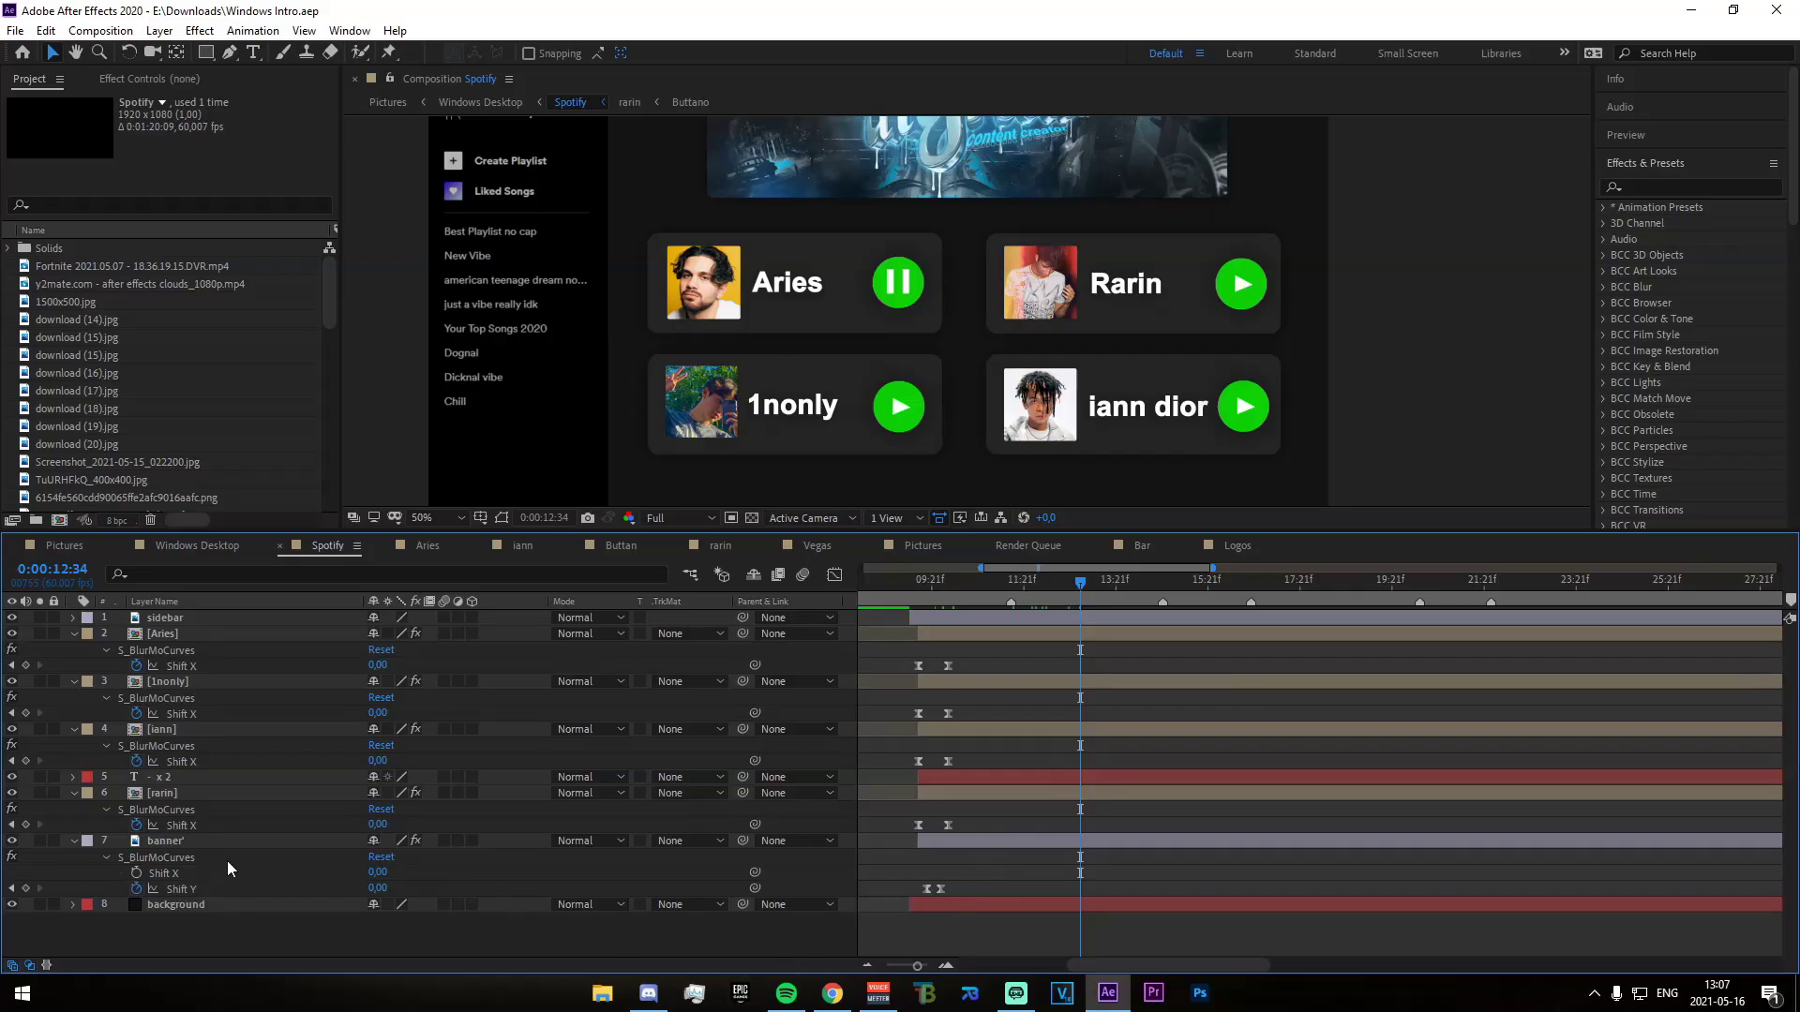
Collapse the rarin, iann, 1nonly and Aries layers' properties
{"action": "left_click", "coordinate": [75, 792]}
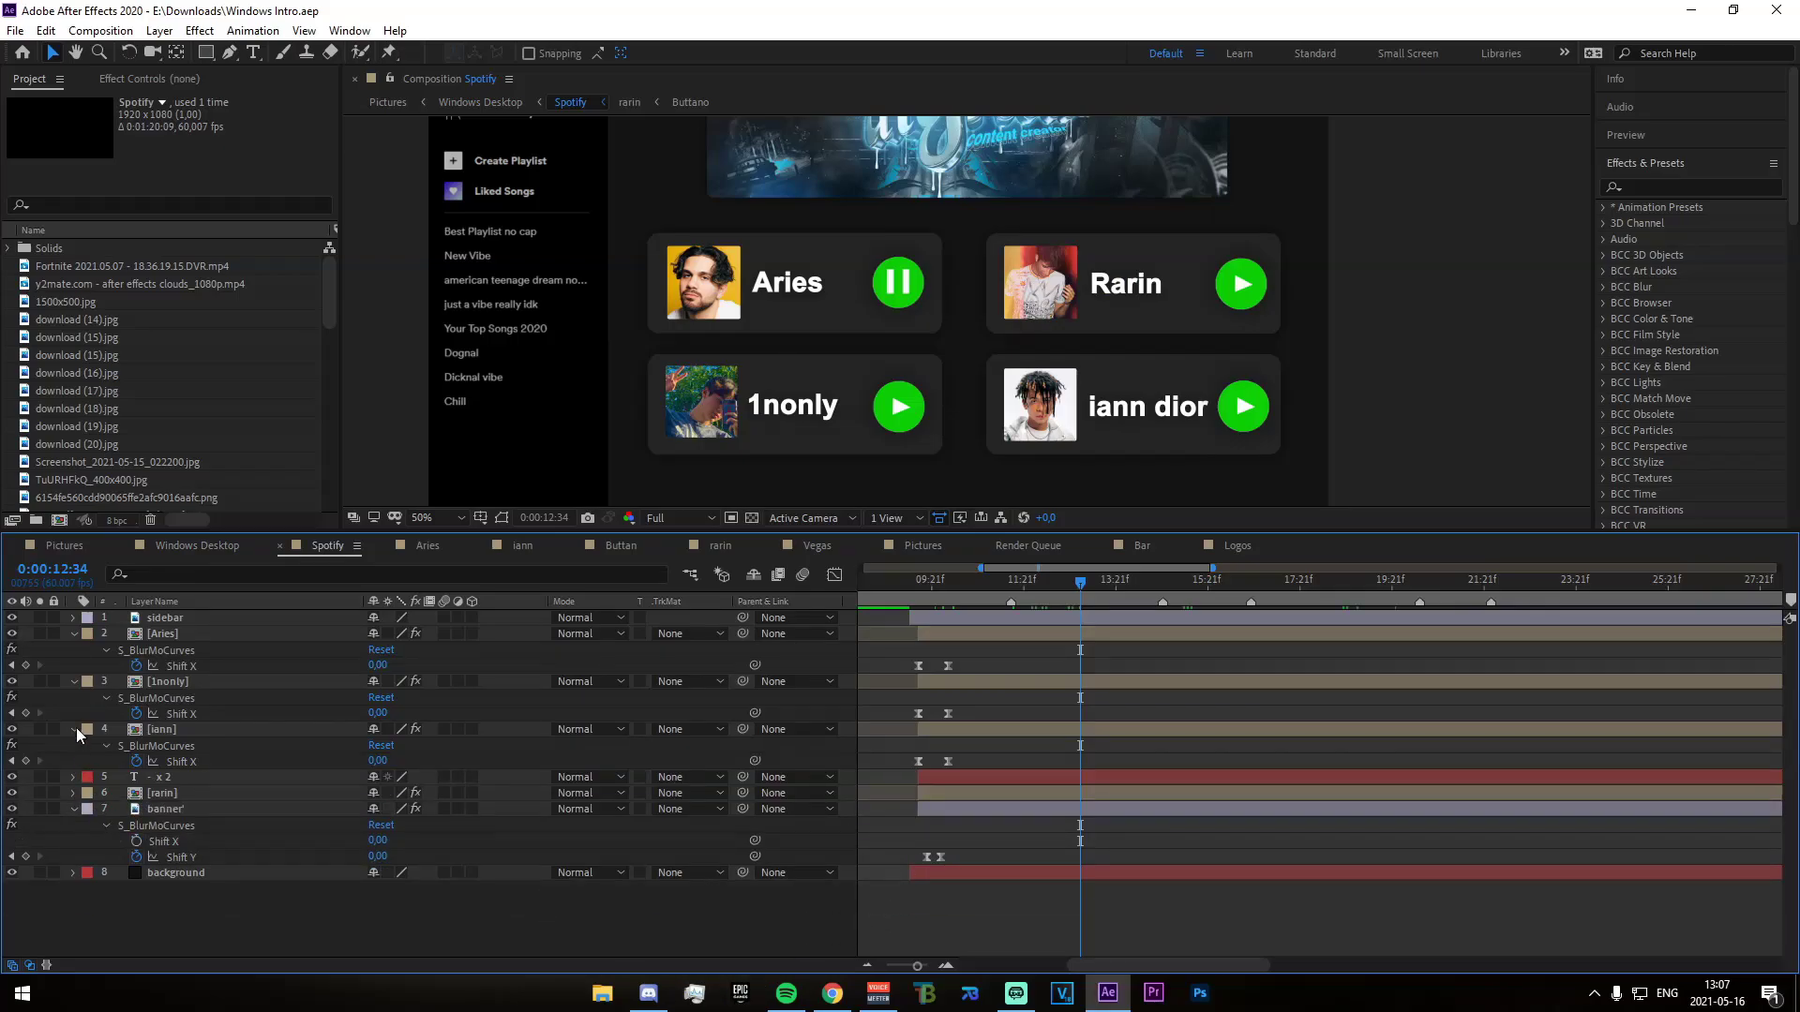
{"action": "left_click", "coordinate": [75, 729]}
{"action": "left_click", "coordinate": [74, 682]}
{"action": "left_click", "coordinate": [74, 633]}
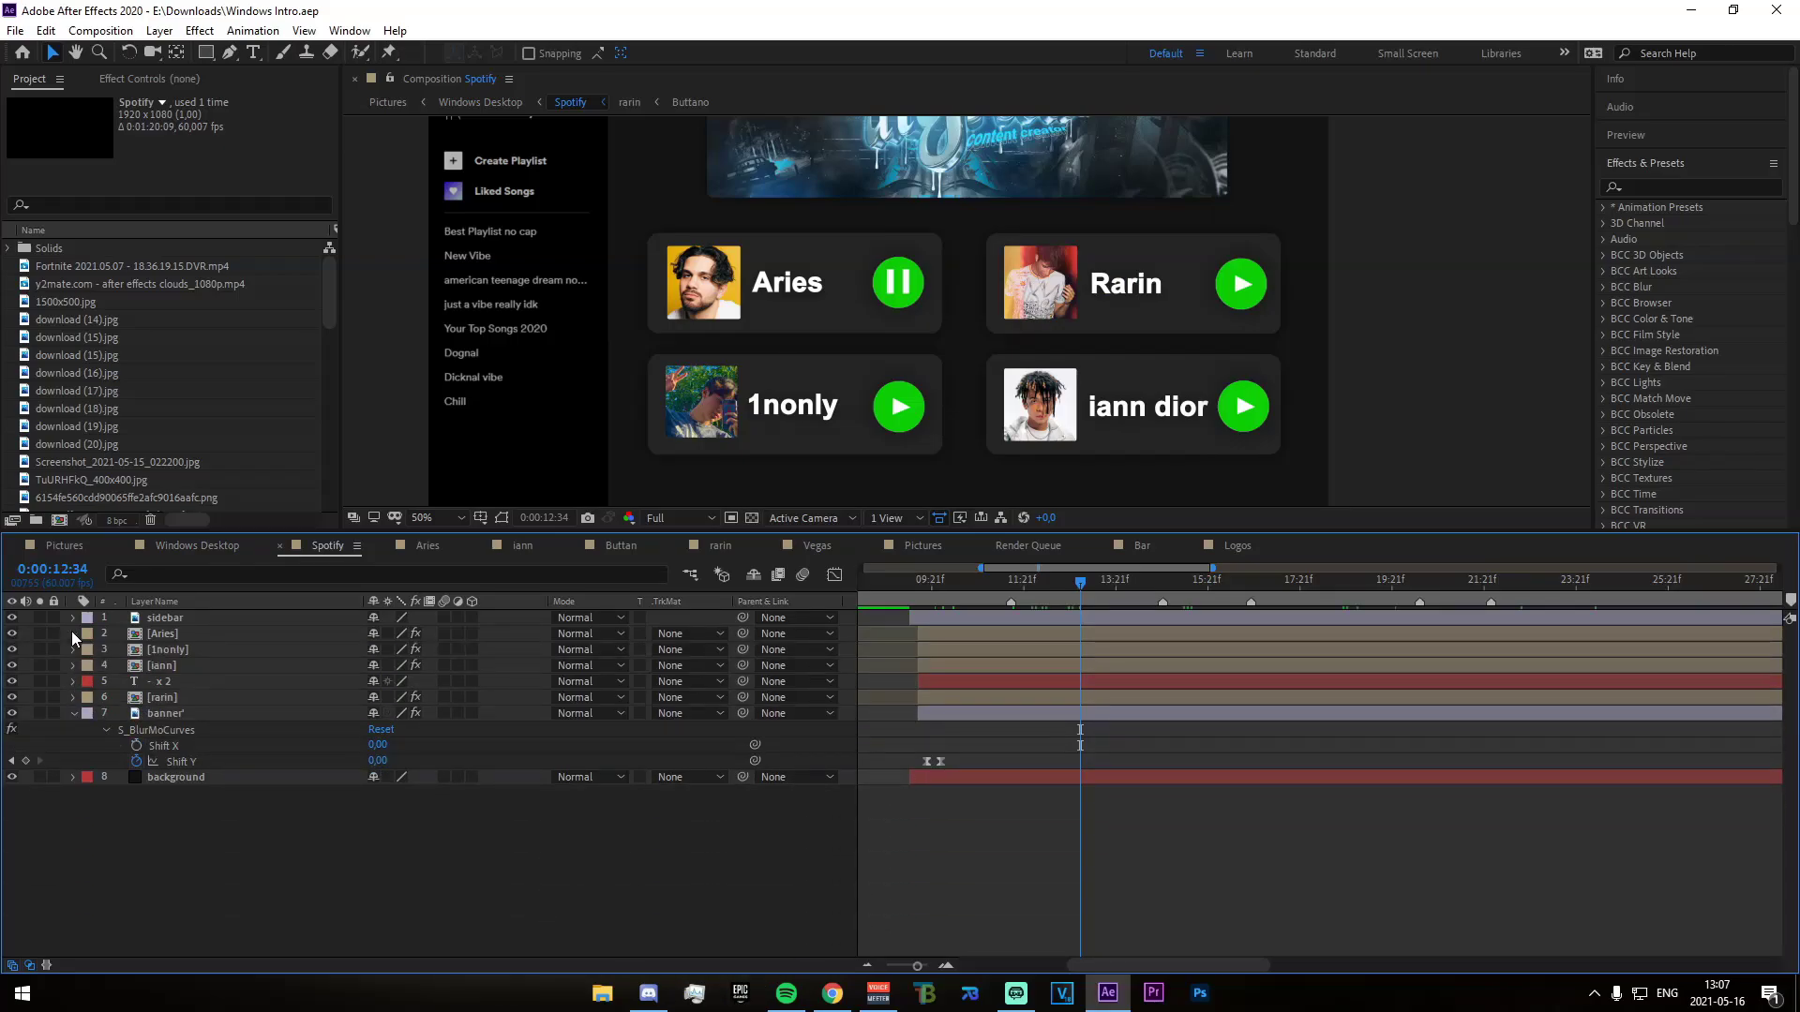
Move the x 2 text layer up to second position and return to 0:00:11:00
{"action": "left_click", "coordinate": [178, 681]}
{"action": "left_click_drag", "start_coordinate": [201, 682], "coordinate": [214, 626]}
{"action": "left_click_drag", "start_coordinate": [1080, 582], "coordinate": [1010, 583]}
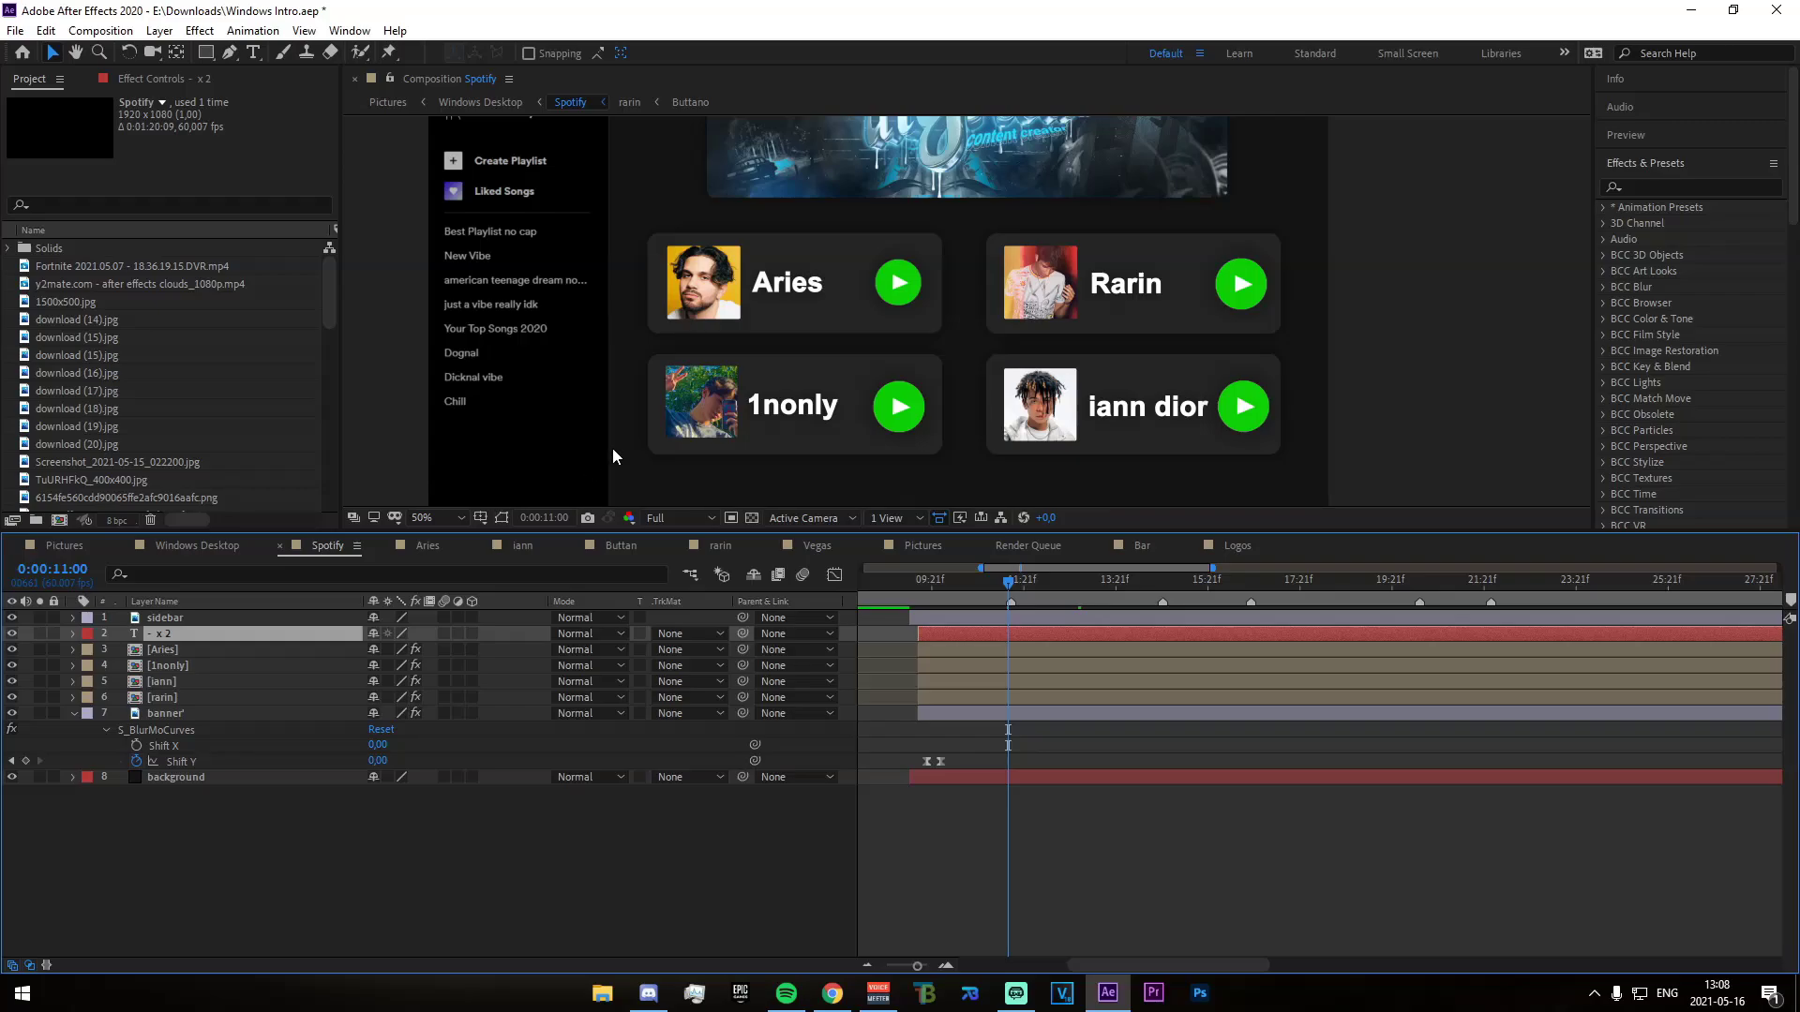
{"action": "left_click", "coordinate": [981, 588]}
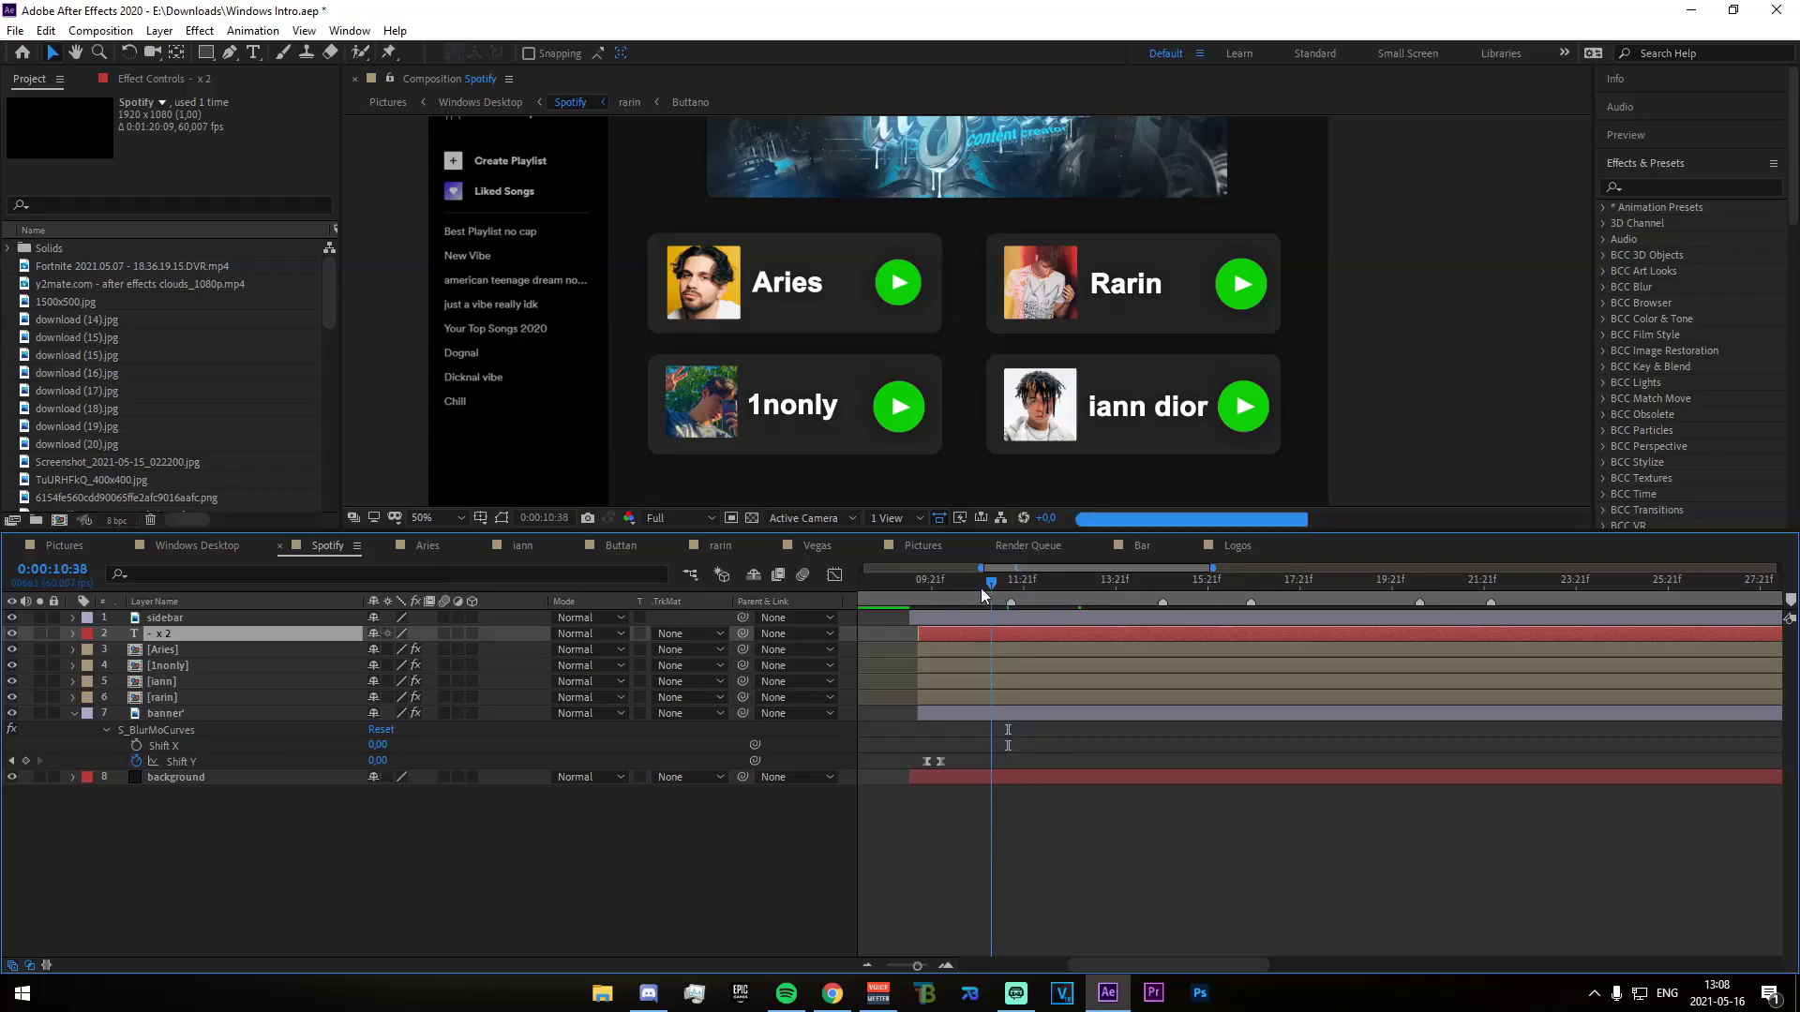
{"action": "left_click_drag", "start_coordinate": [980, 588], "coordinate": [973, 588]}
{"action": "left_click", "coordinate": [949, 780]}
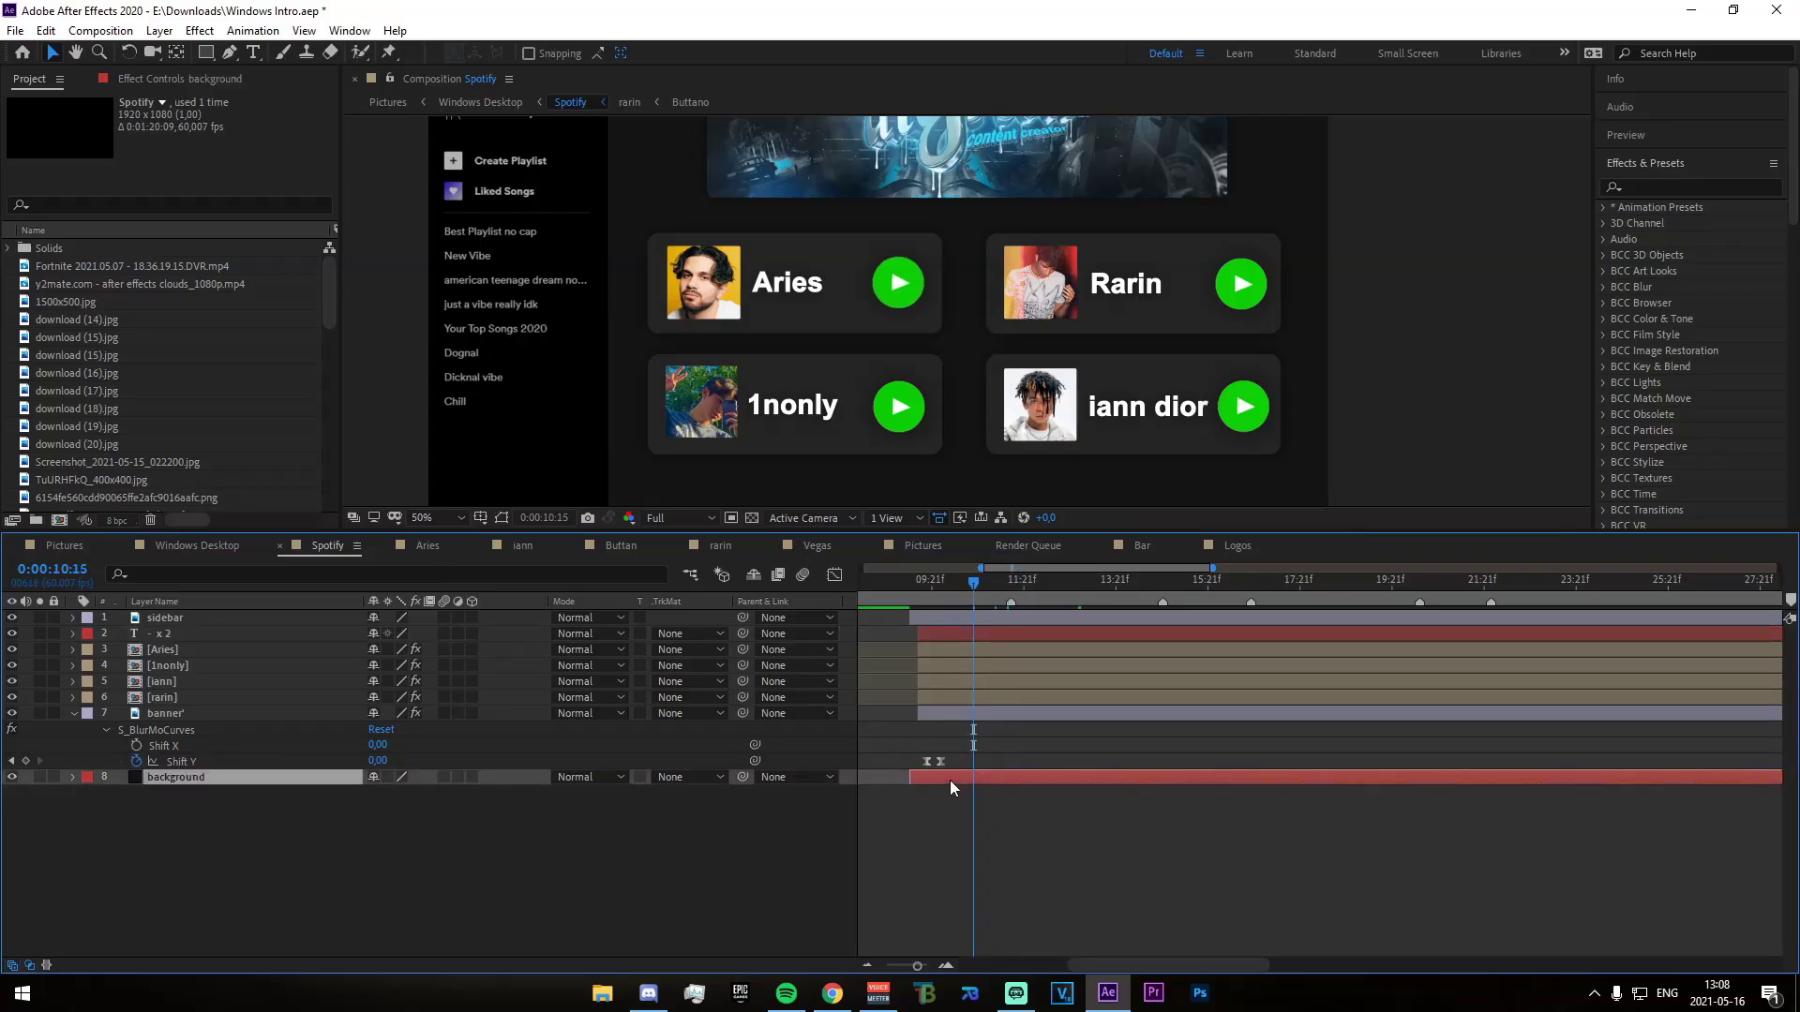
{"action": "left_click", "coordinate": [971, 713]}
{"action": "scroll", "coordinate": [985, 225], "scroll_direction": "down", "scroll_amount": 2}
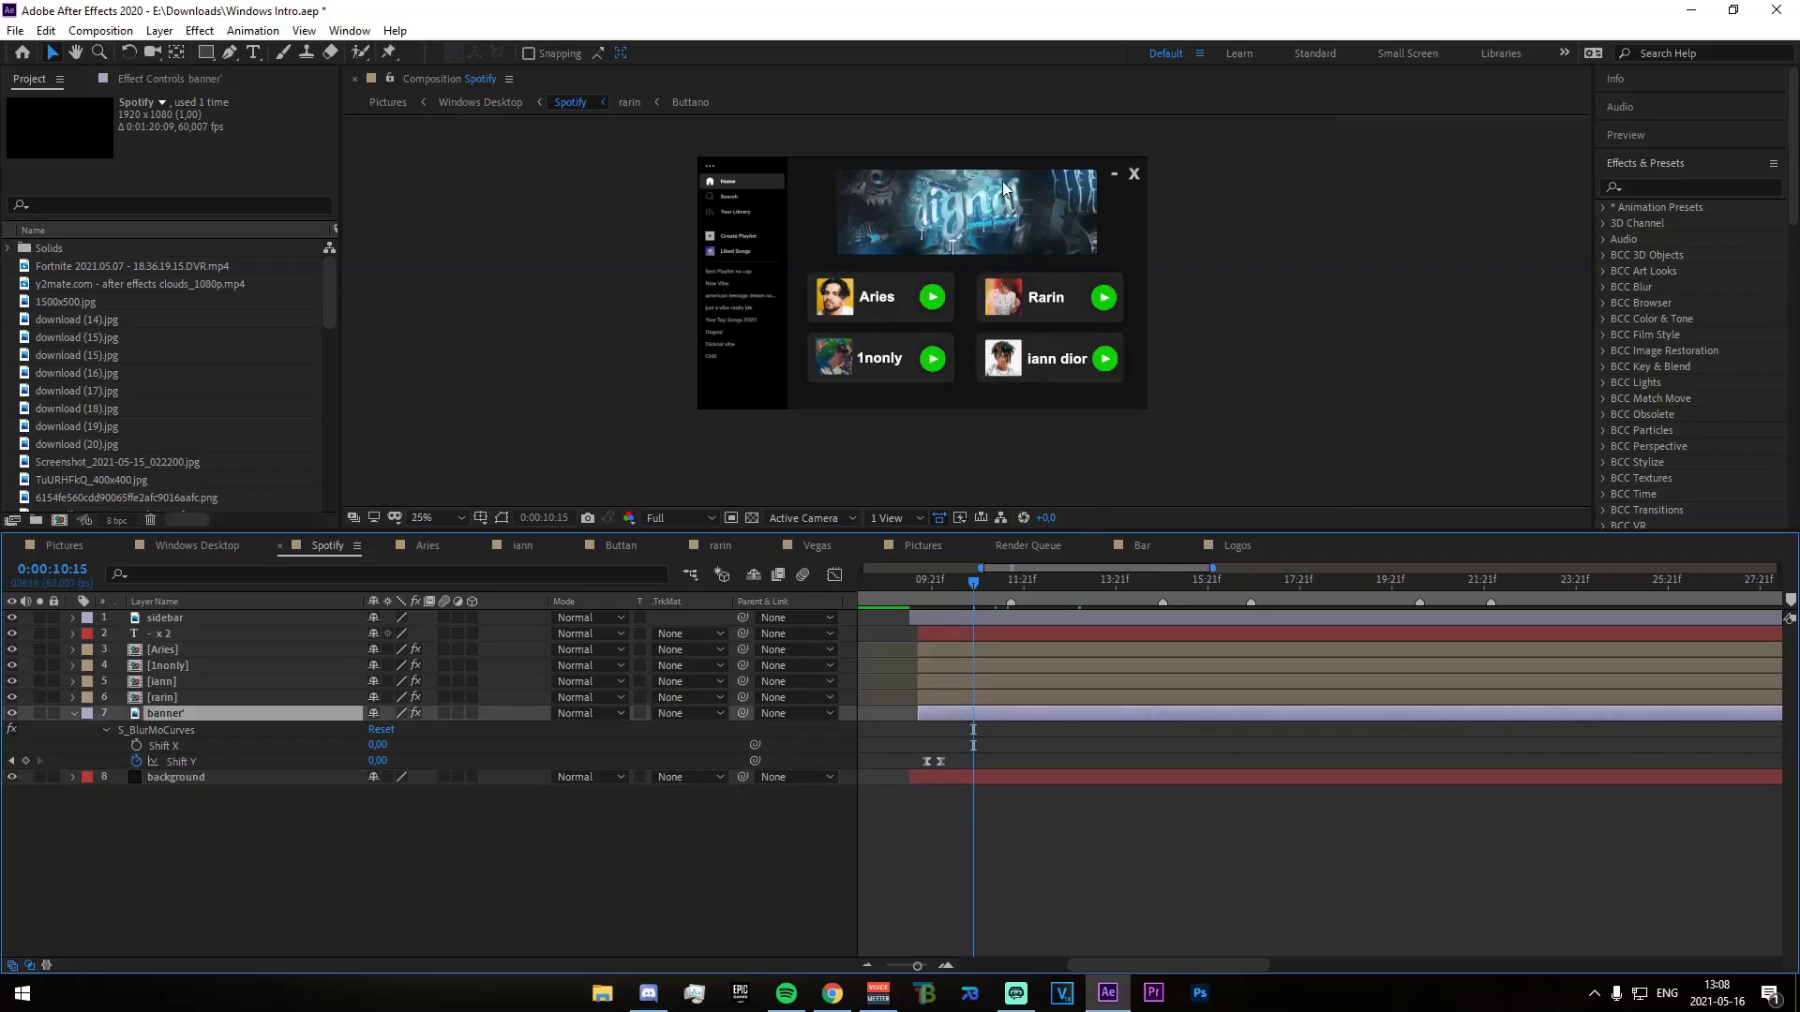
{"action": "scroll", "coordinate": [992, 217], "scroll_direction": "up", "scroll_amount": 2}
{"action": "scroll", "coordinate": [975, 171], "scroll_direction": "down", "scroll_amount": 2}
{"action": "scroll", "coordinate": [971, 150], "scroll_direction": "up", "scroll_amount": 2}
{"action": "scroll", "coordinate": [971, 159], "scroll_direction": "down", "scroll_amount": 2}
{"action": "scroll", "coordinate": [973, 165], "scroll_direction": "up", "scroll_amount": 2}
{"action": "scroll", "coordinate": [971, 172], "scroll_direction": "down", "scroll_amount": 2}
{"action": "left_click", "coordinate": [214, 618]}
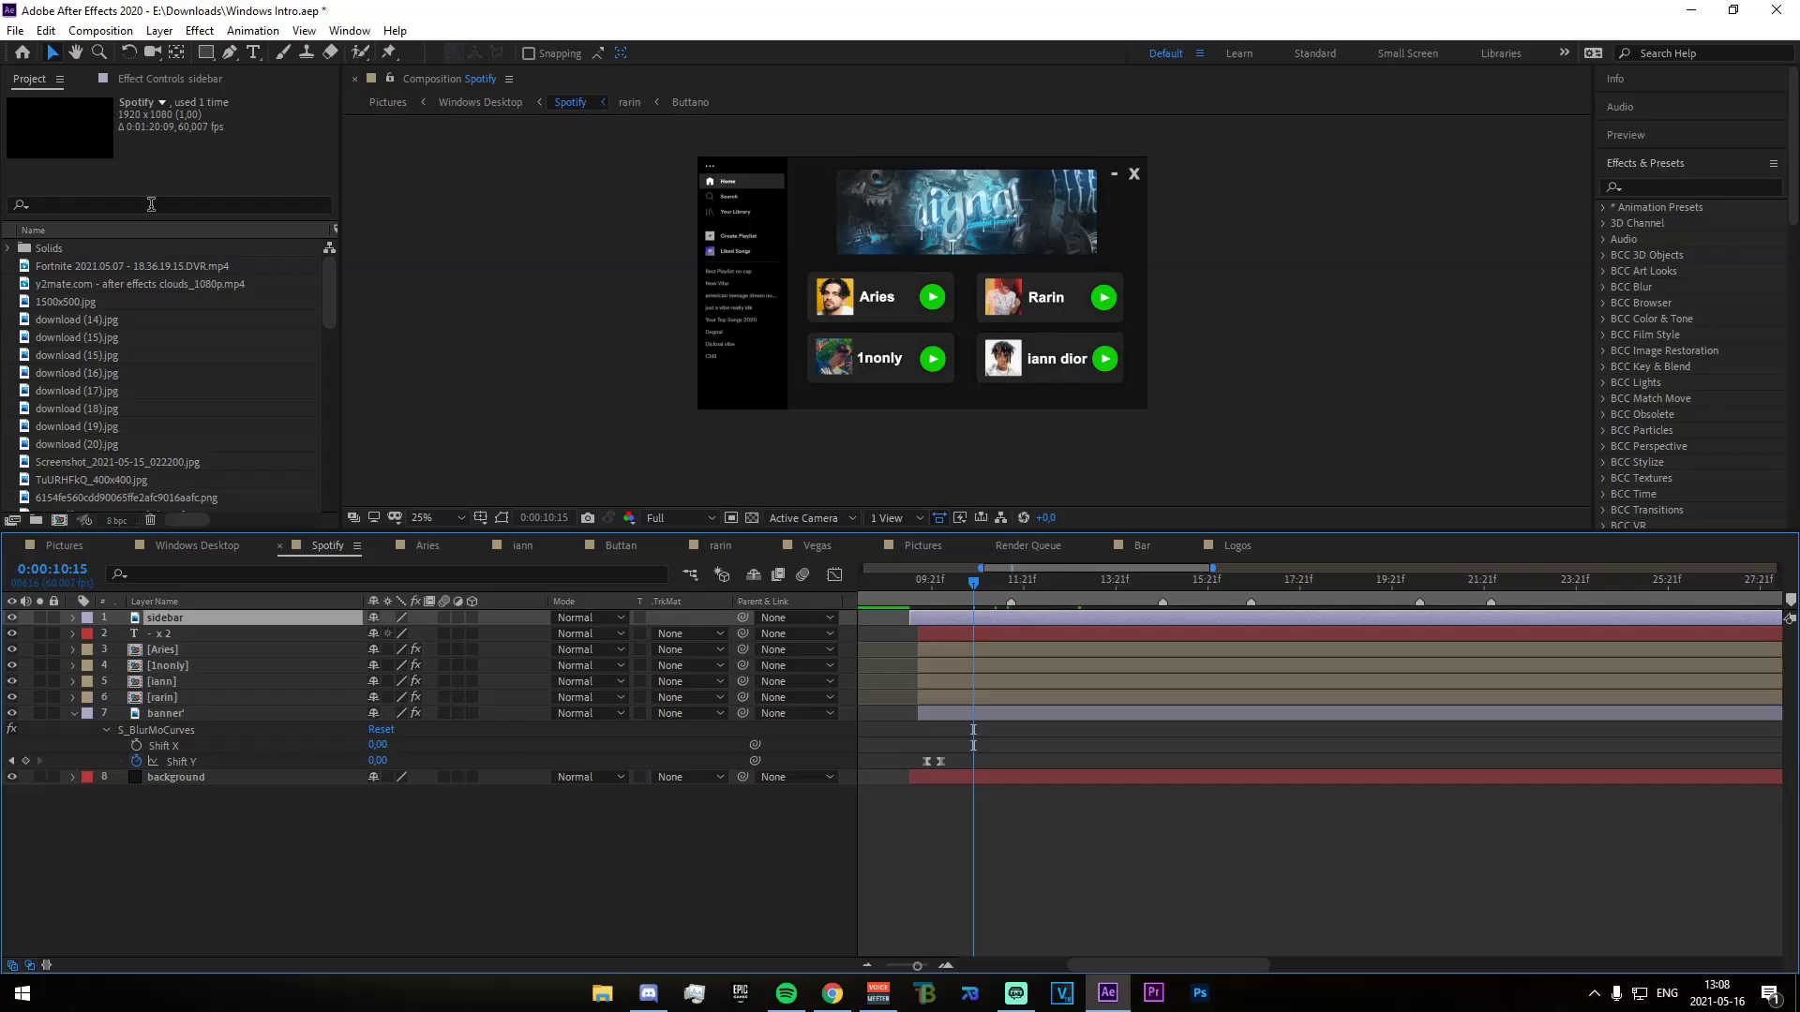
{"action": "left_click", "coordinate": [194, 544]}
Deselect the Spotify layer, scrub to 0:00:13:50, then back to the desktop at 0:00:09:00
{"action": "left_click", "coordinate": [1110, 846]}
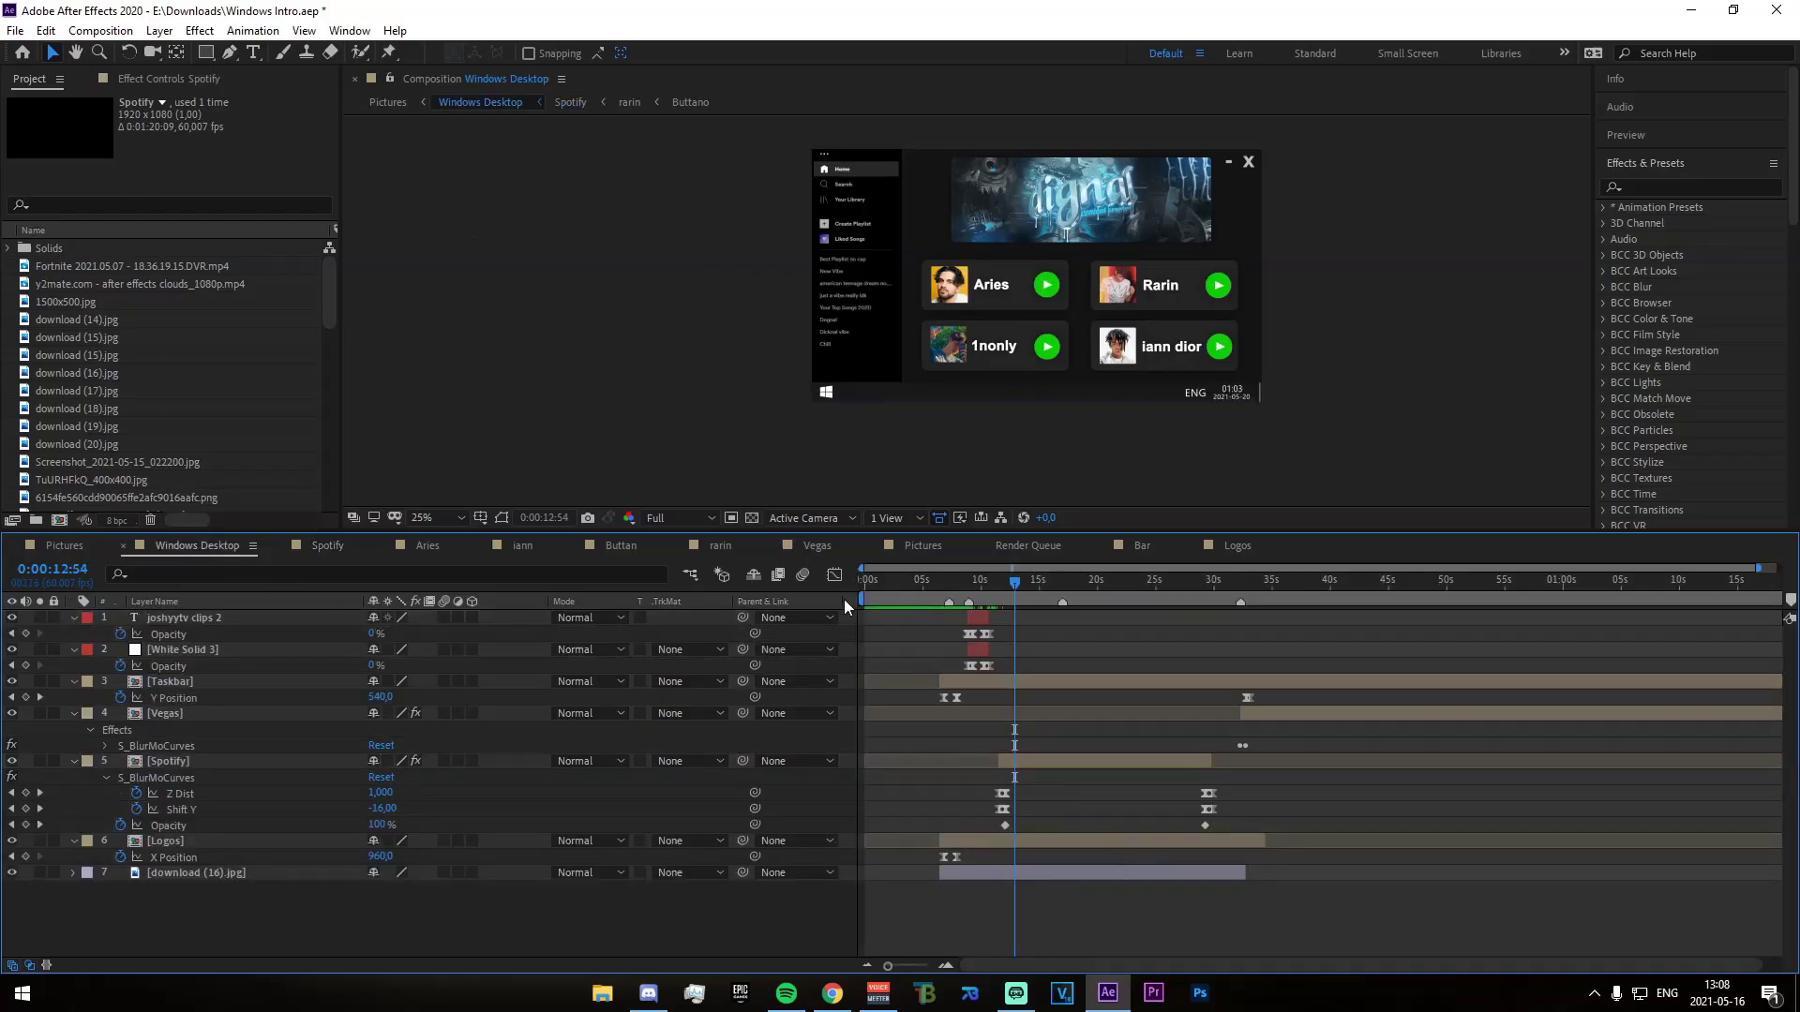
{"action": "left_click_drag", "start_coordinate": [1014, 583], "coordinate": [1262, 606]}
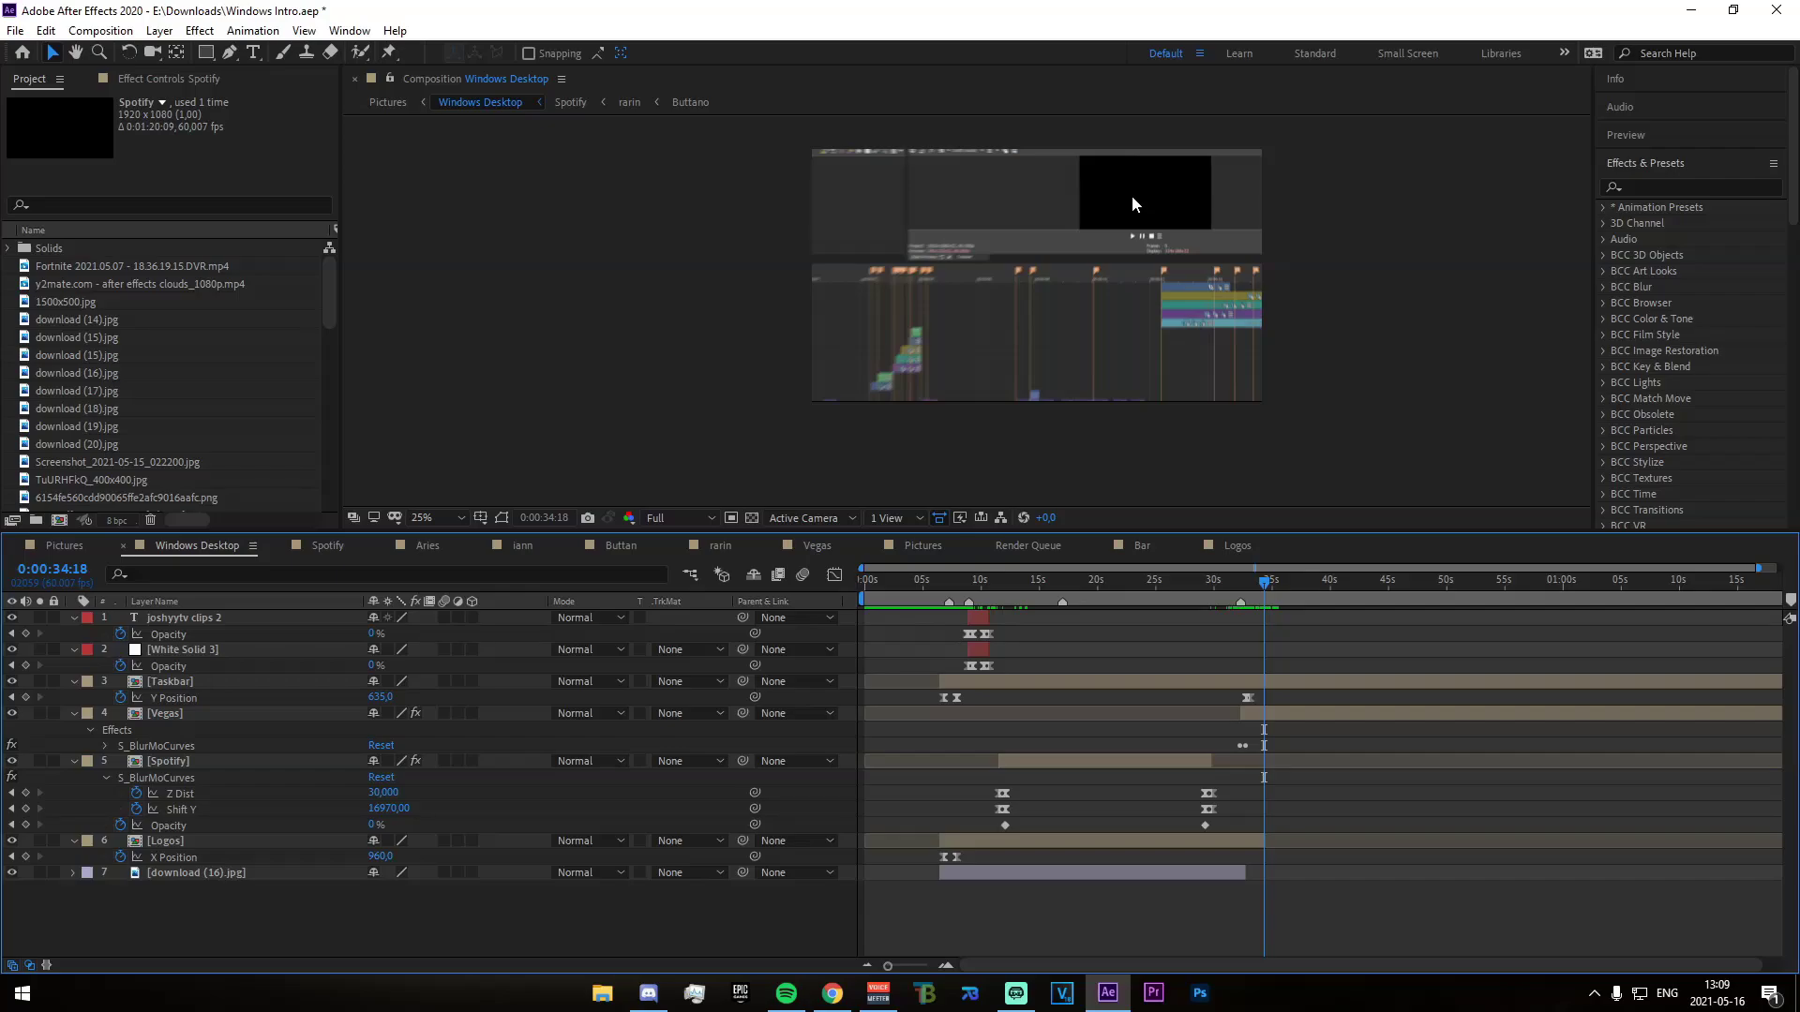
{"action": "left_click_drag", "start_coordinate": [1264, 579], "coordinate": [959, 581]}
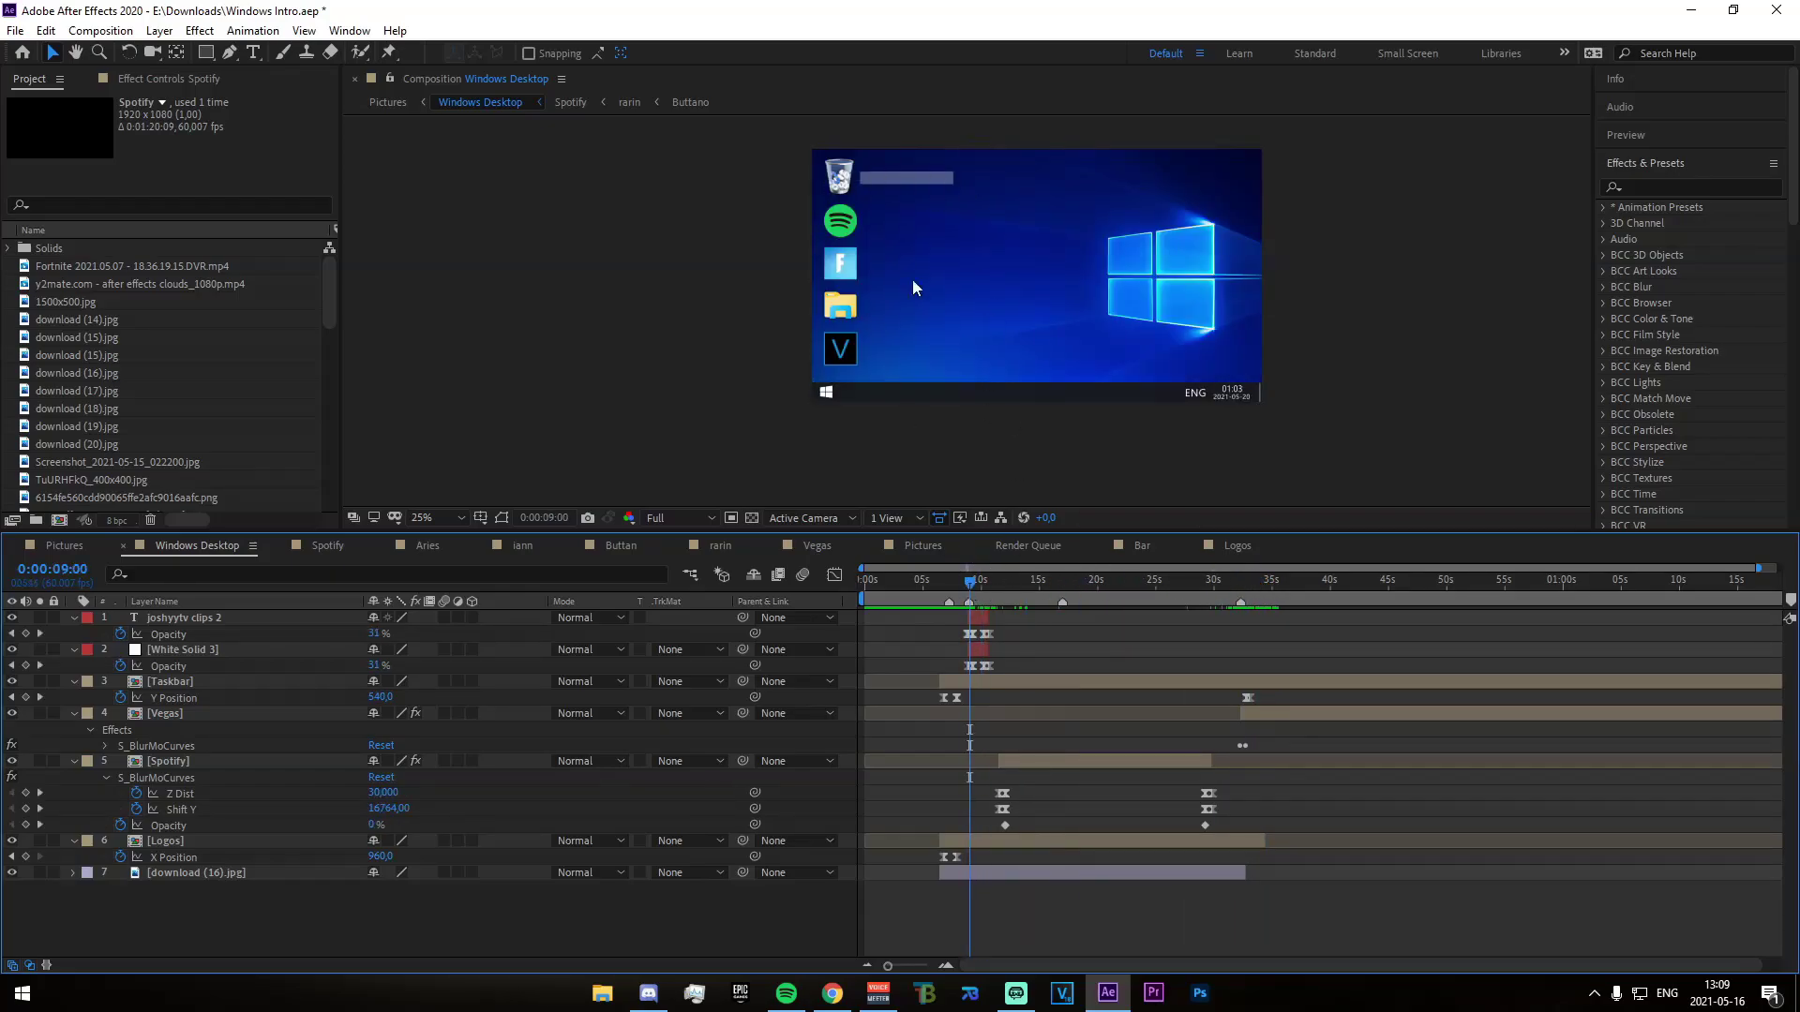
{"action": "key", "text": "space"}
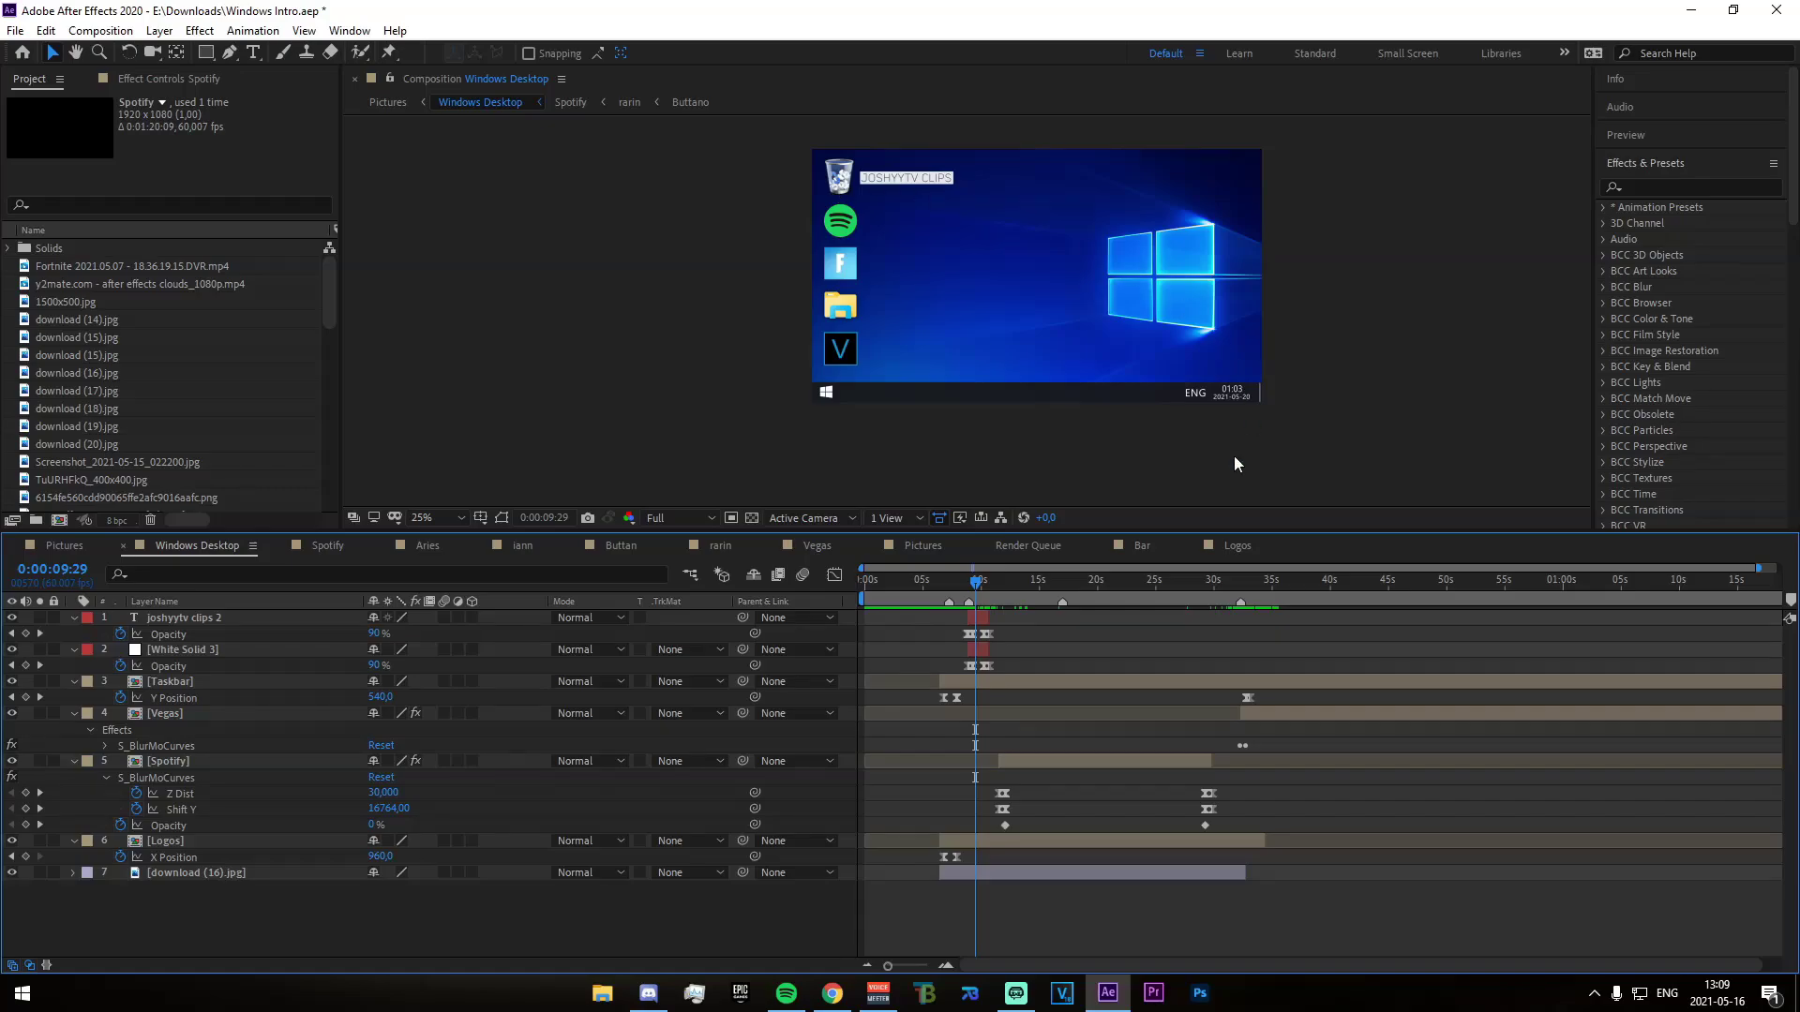
{"action": "left_click_drag", "start_coordinate": [983, 582], "coordinate": [1082, 566]}
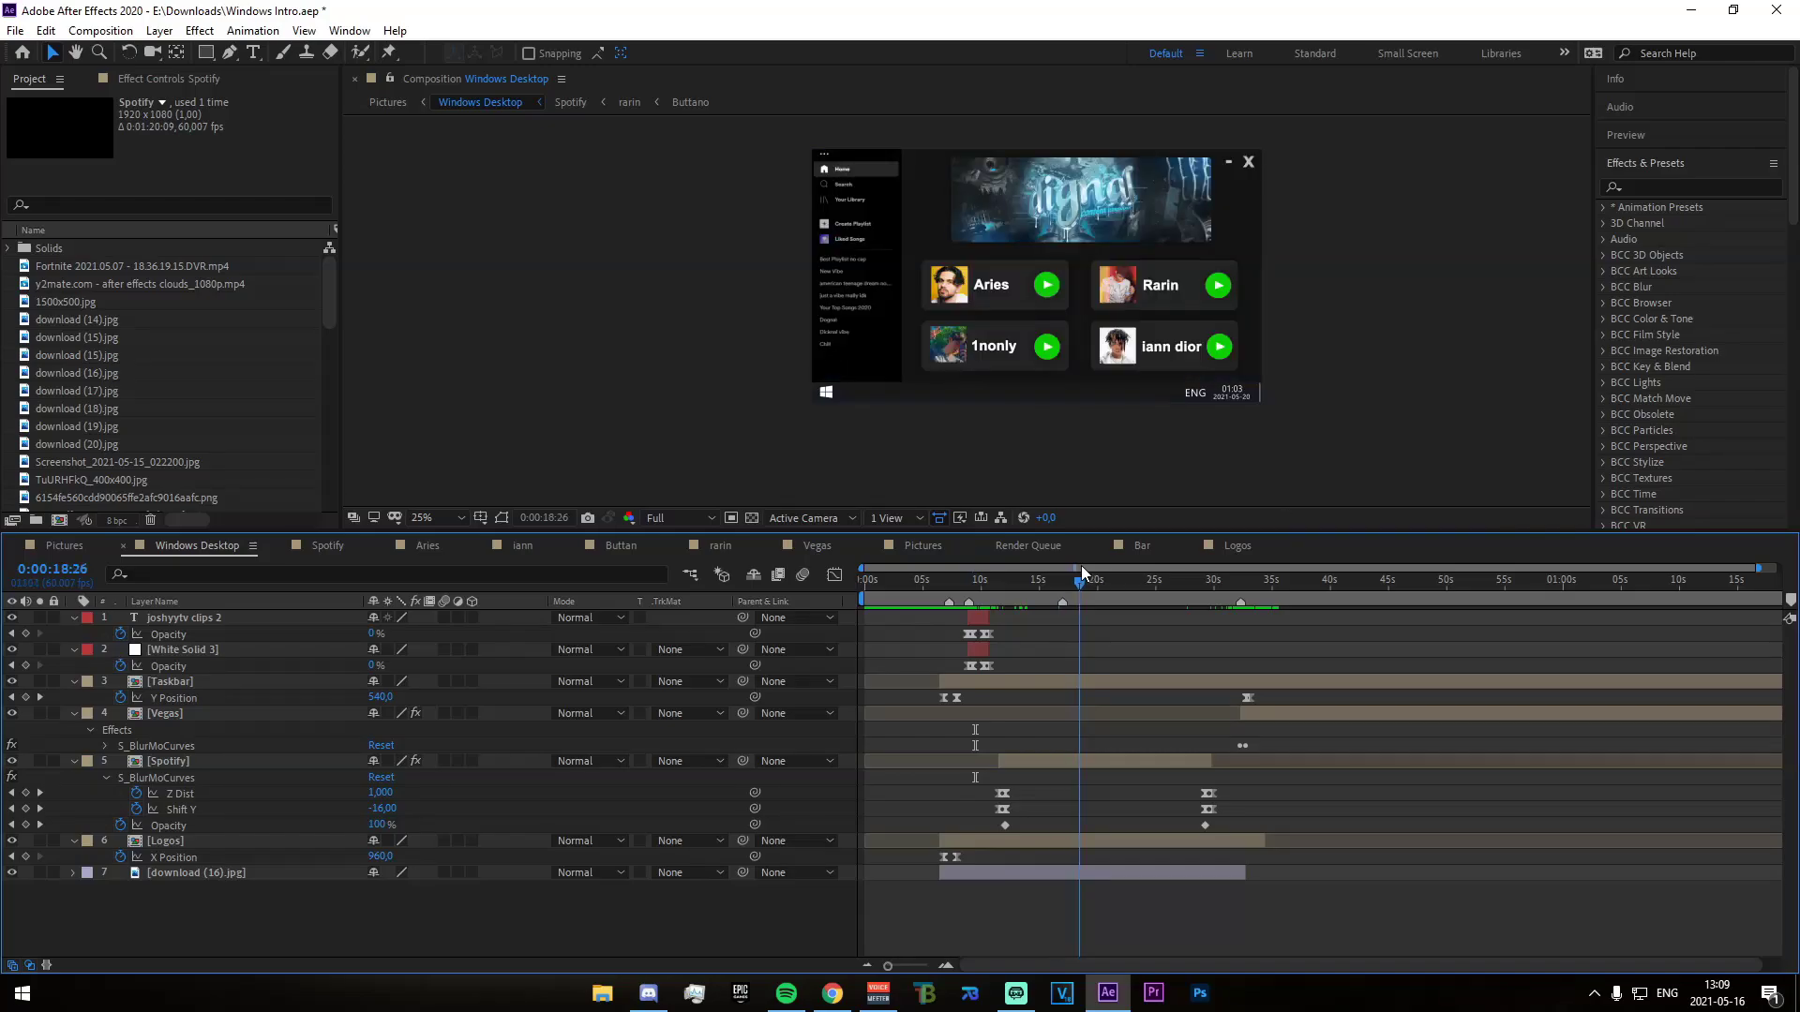